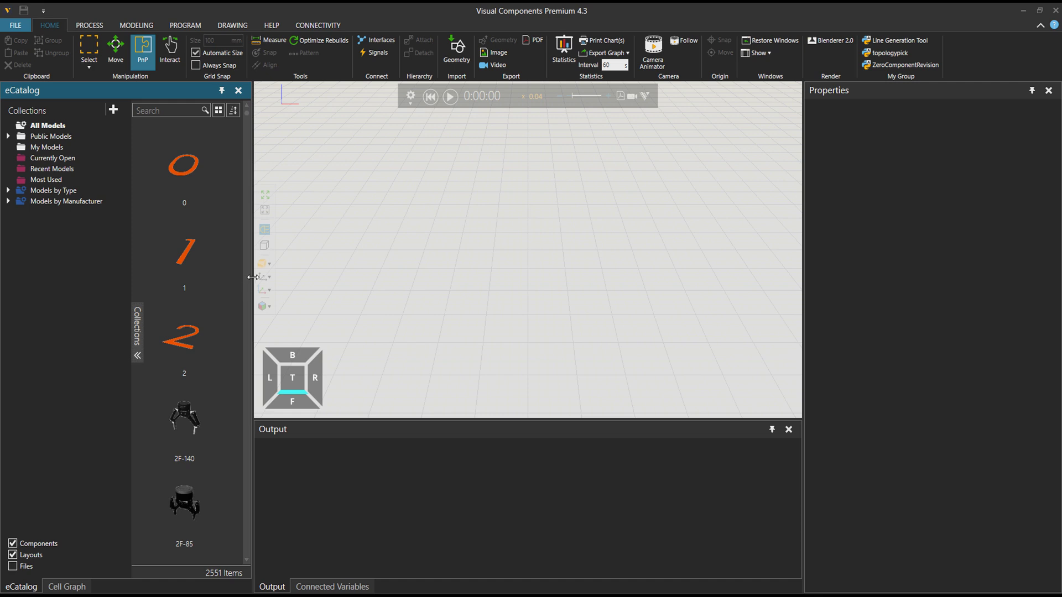
# Widen the eCatalog panel to three model columns, hiding and restoring the Collections tree
pyautogui.moveTo(252, 276); pyautogui.dragTo(465, 274)
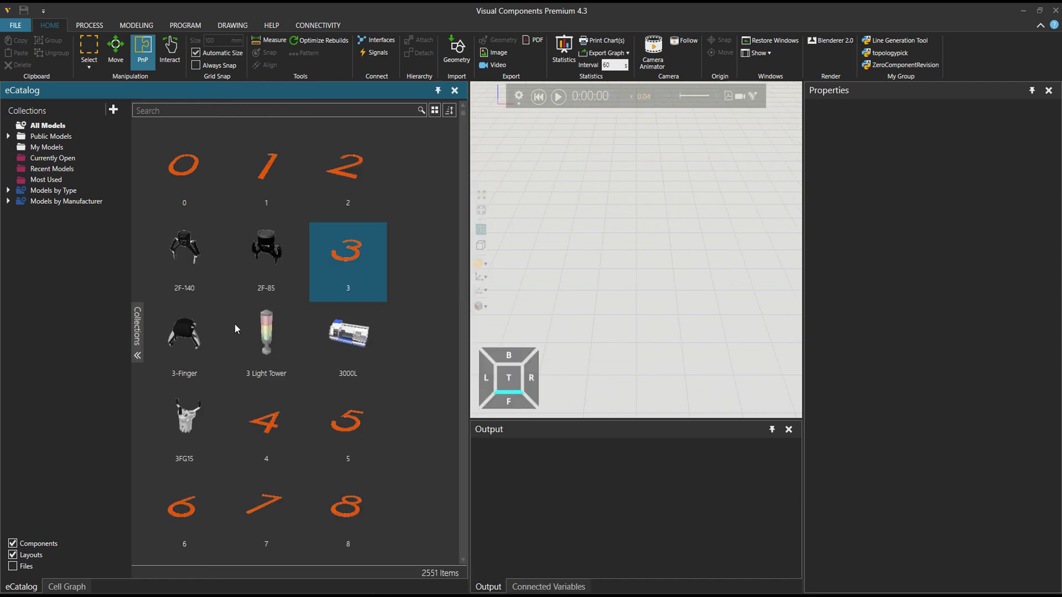
pyautogui.click(138, 356)
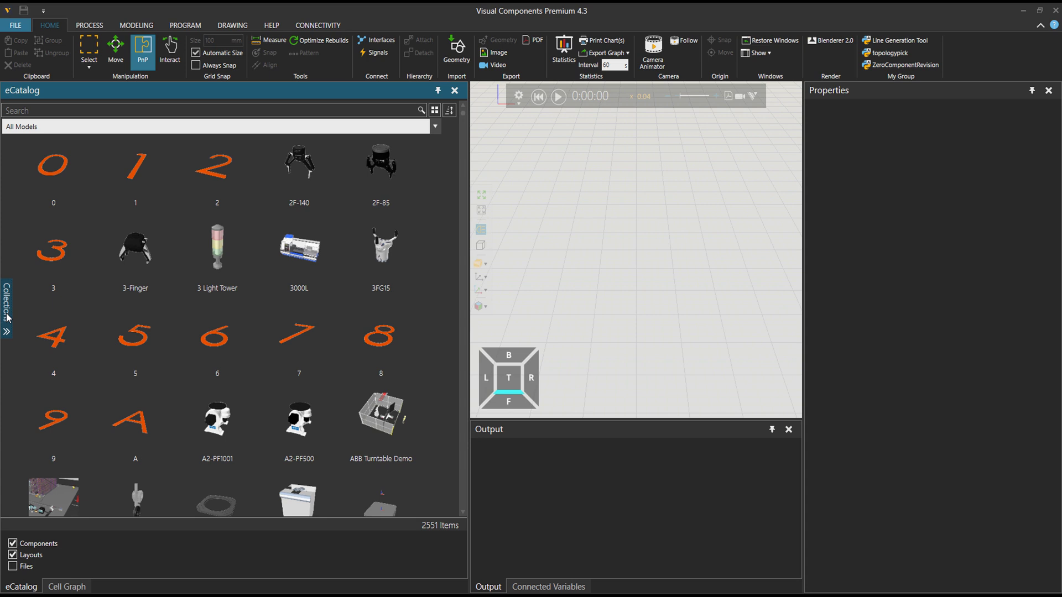
pyautogui.click(37, 126)
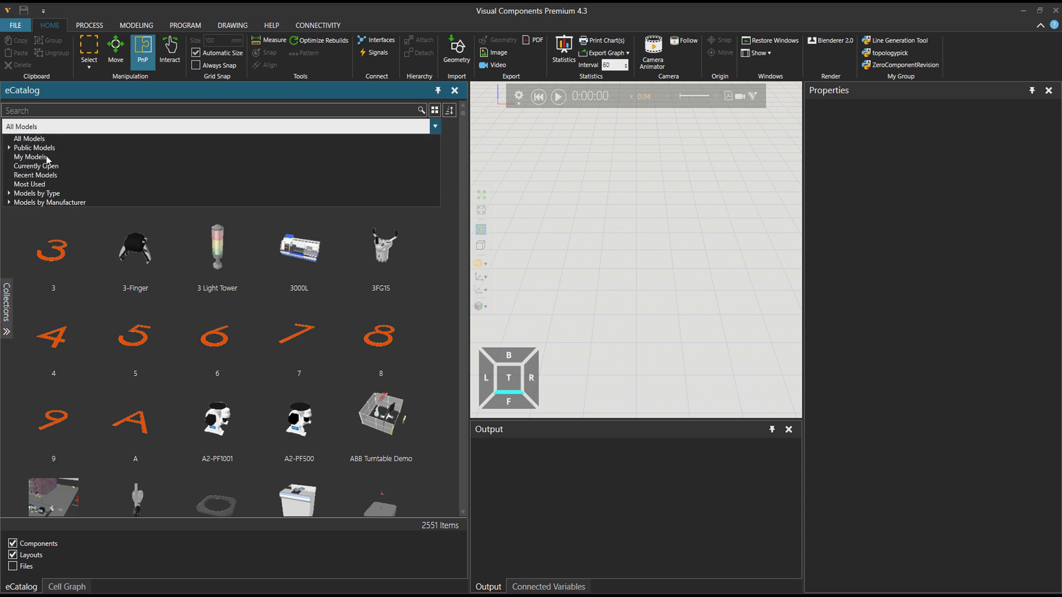
pyautogui.click(9, 198)
pyautogui.click(8, 299)
pyautogui.click(8, 300)
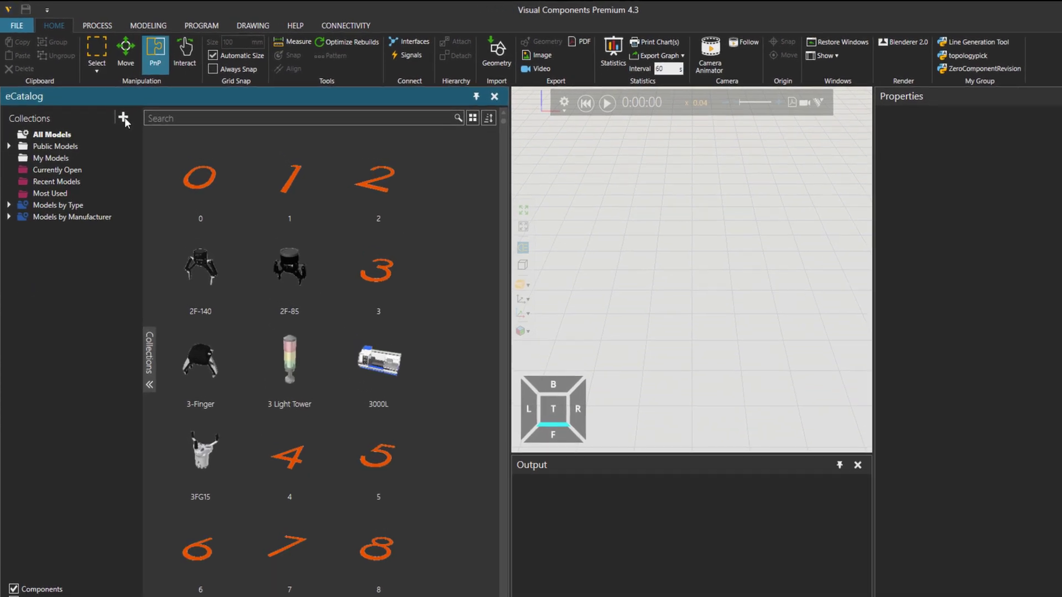
# Open the Sources list via Edit Sources... in the Collections + menu
pyautogui.click(114, 110)
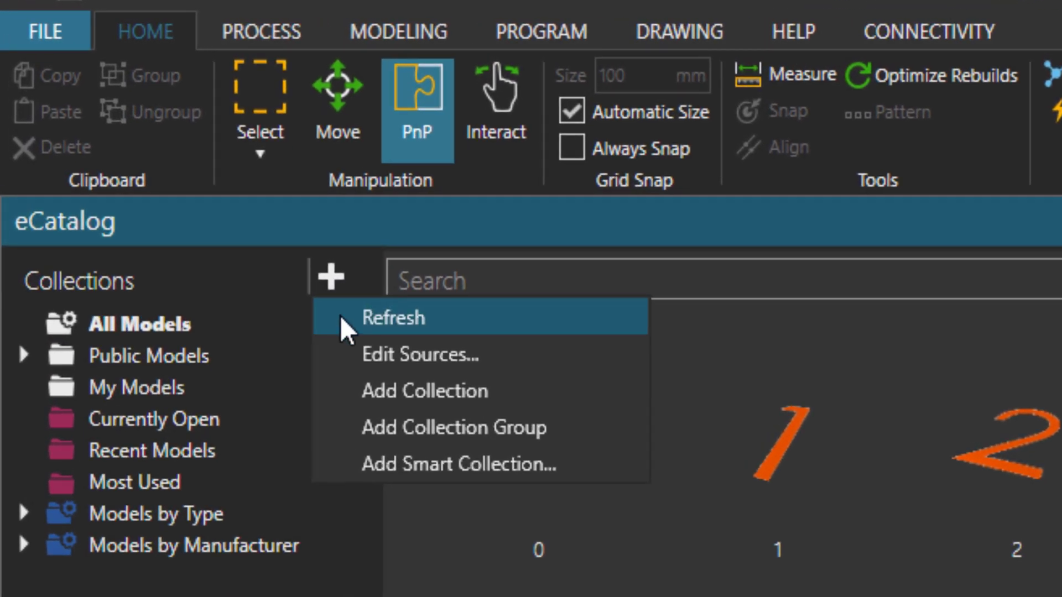
pyautogui.click(347, 355)
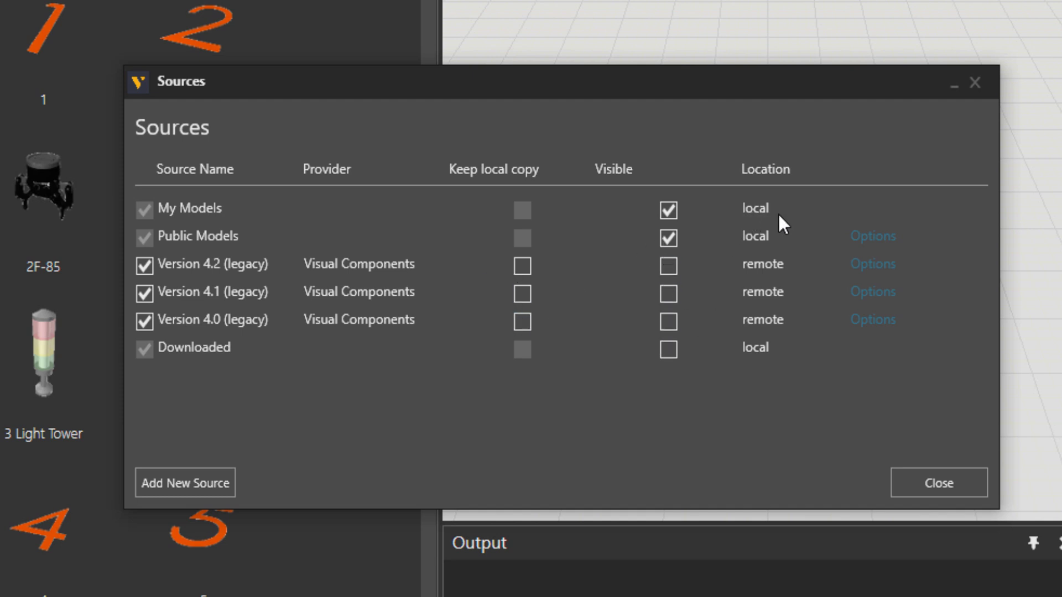
# Try adding a local model source, then cancel both dialogs and close Sources
pyautogui.click(220, 473)
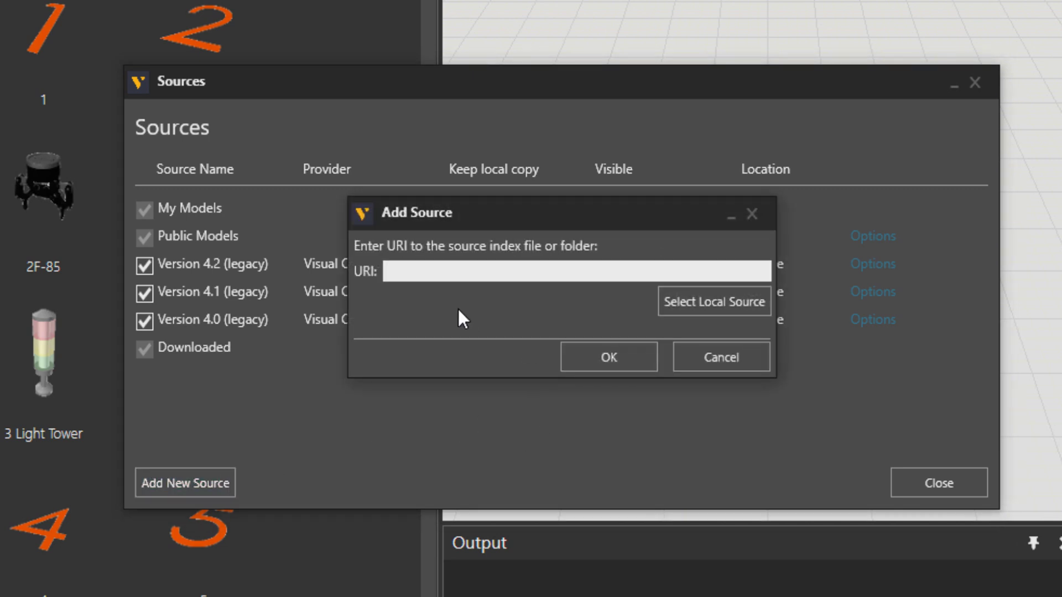
pyautogui.click(398, 273)
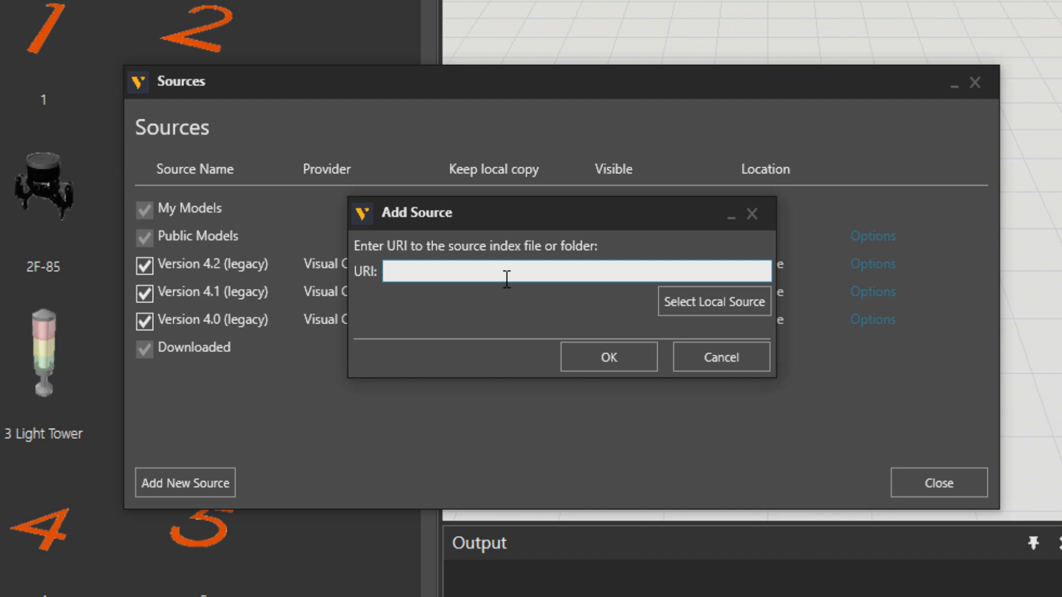
pyautogui.click(689, 301)
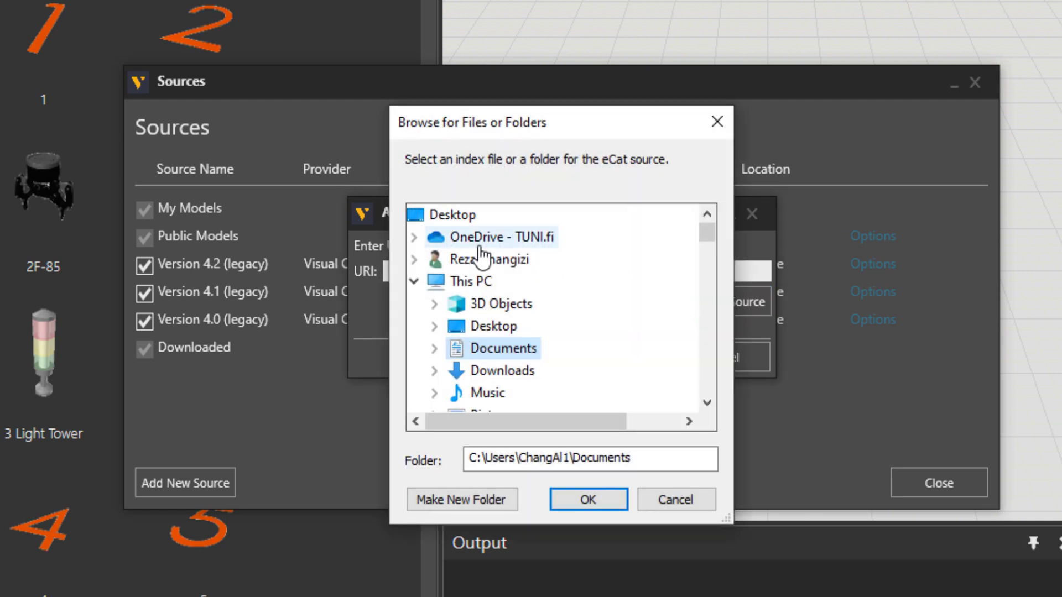
pyautogui.click(697, 499)
pyautogui.click(717, 357)
pyautogui.click(952, 489)
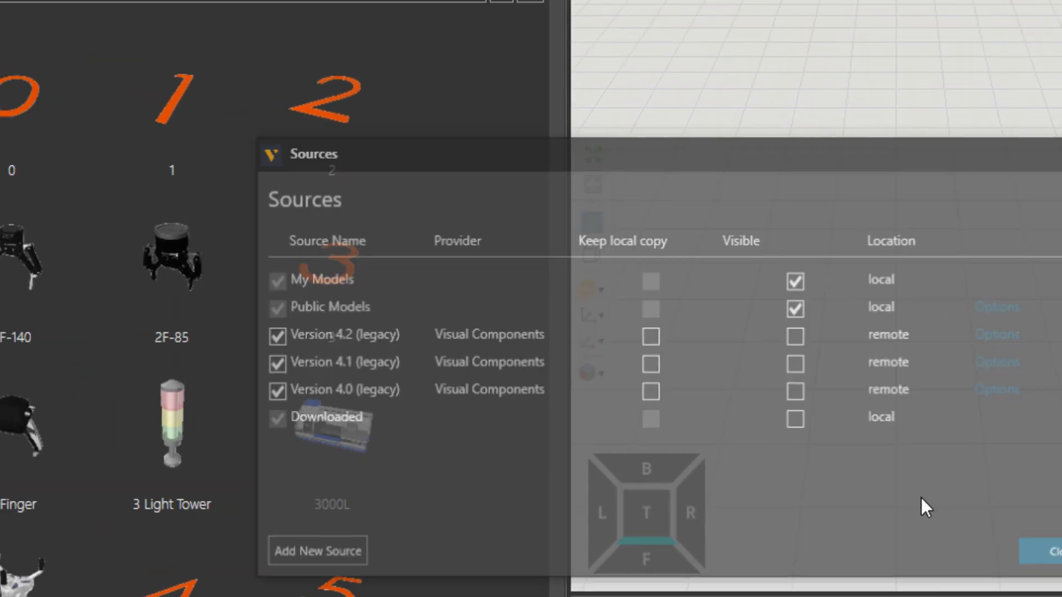
# Create Collection 001 and Group 001, nesting the collection inside the group
pyautogui.click(223, 180)
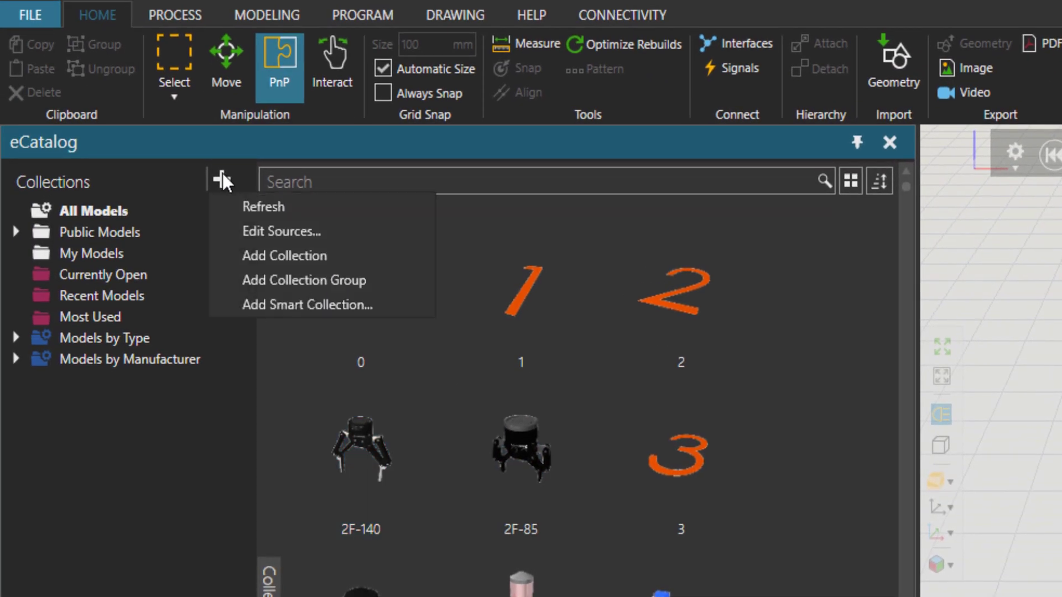
pyautogui.click(284, 255)
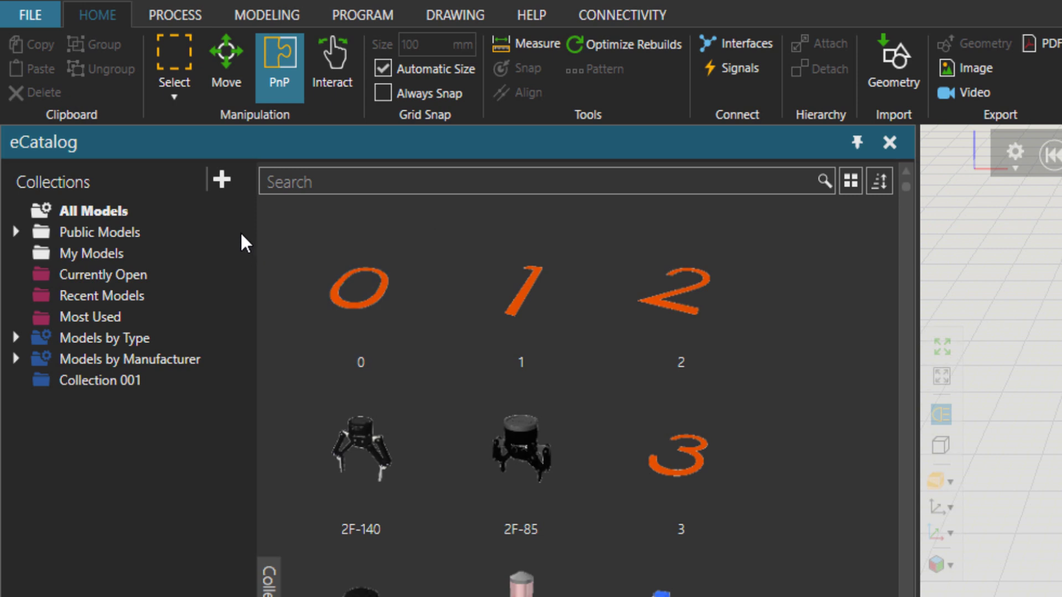
pyautogui.click(223, 182)
pyautogui.click(299, 281)
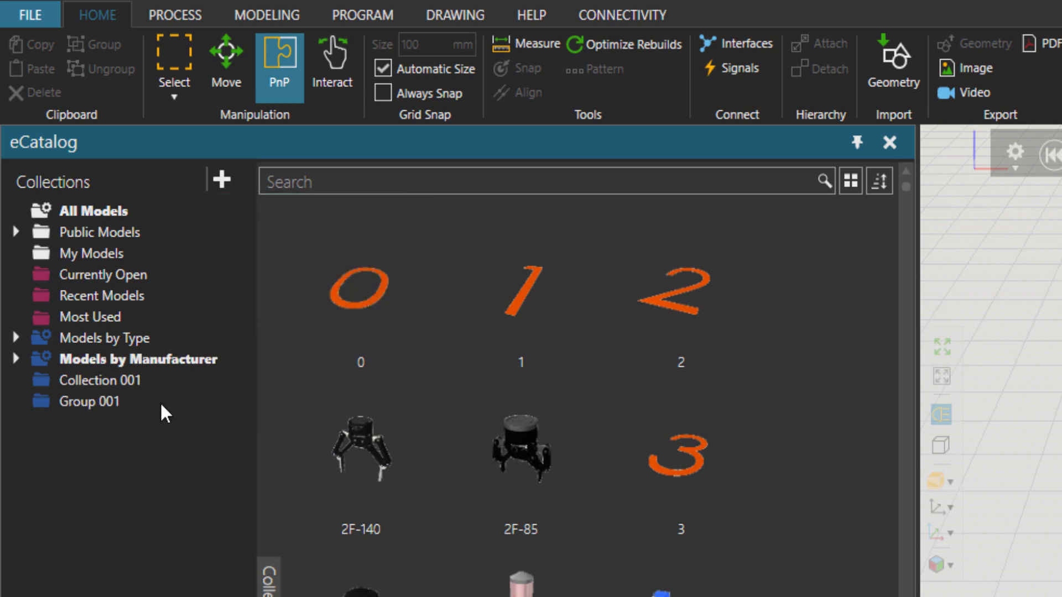
pyautogui.moveTo(99, 380); pyautogui.dragTo(100, 402)
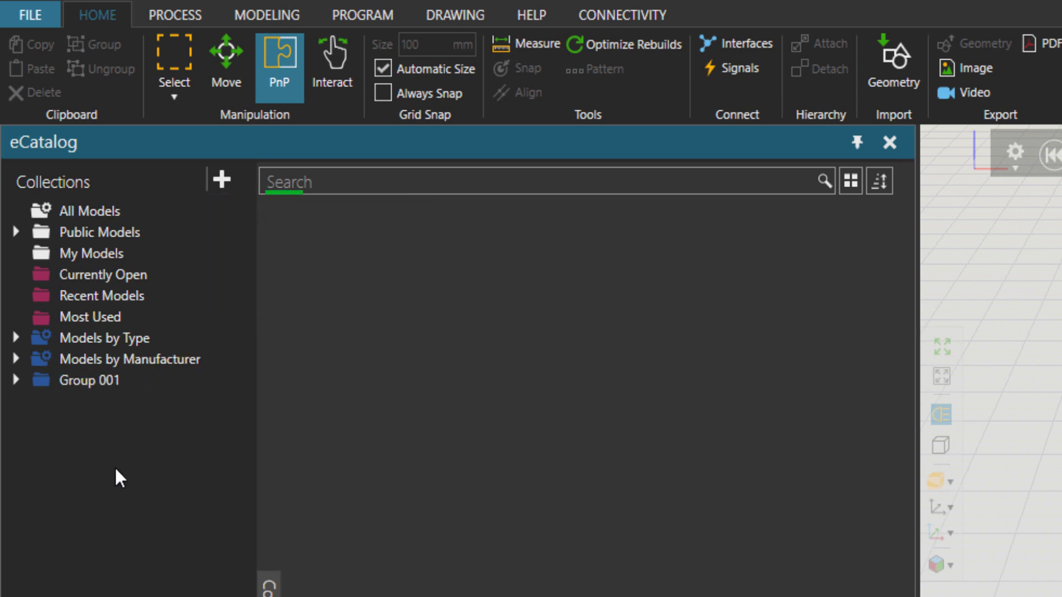
pyautogui.click(15, 380)
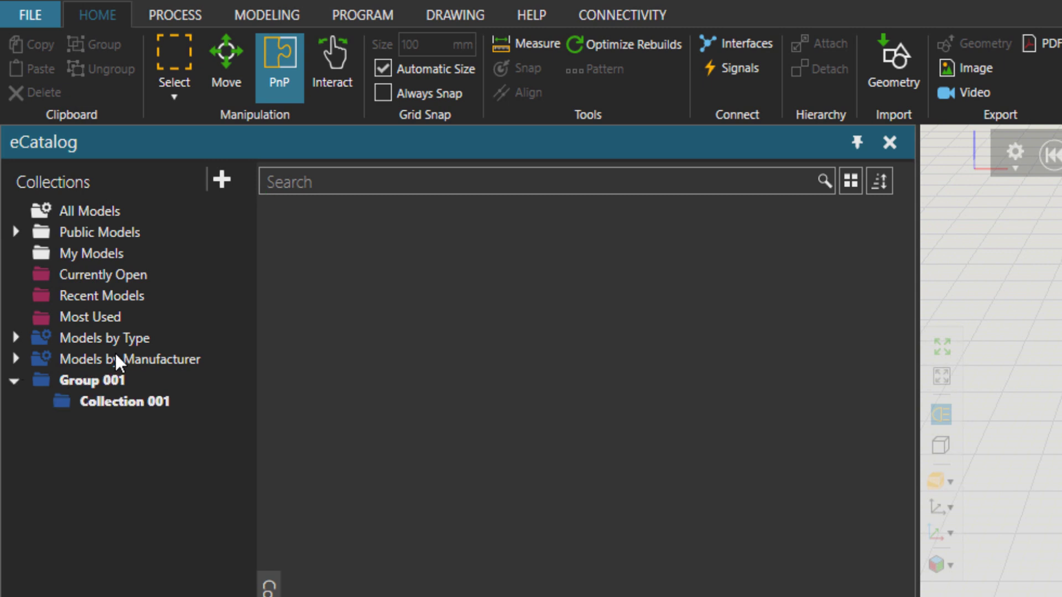
# Add the 0, 3-Finger and 3 Light Tower models to Collection 001
pyautogui.click(90, 211)
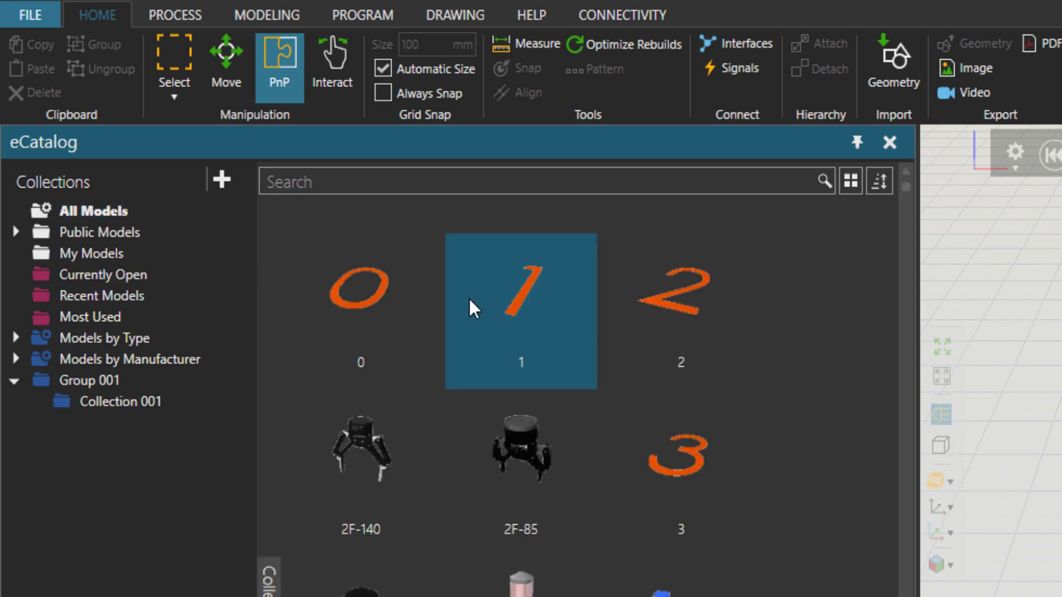
pyautogui.moveTo(360, 309); pyautogui.dragTo(182, 416)
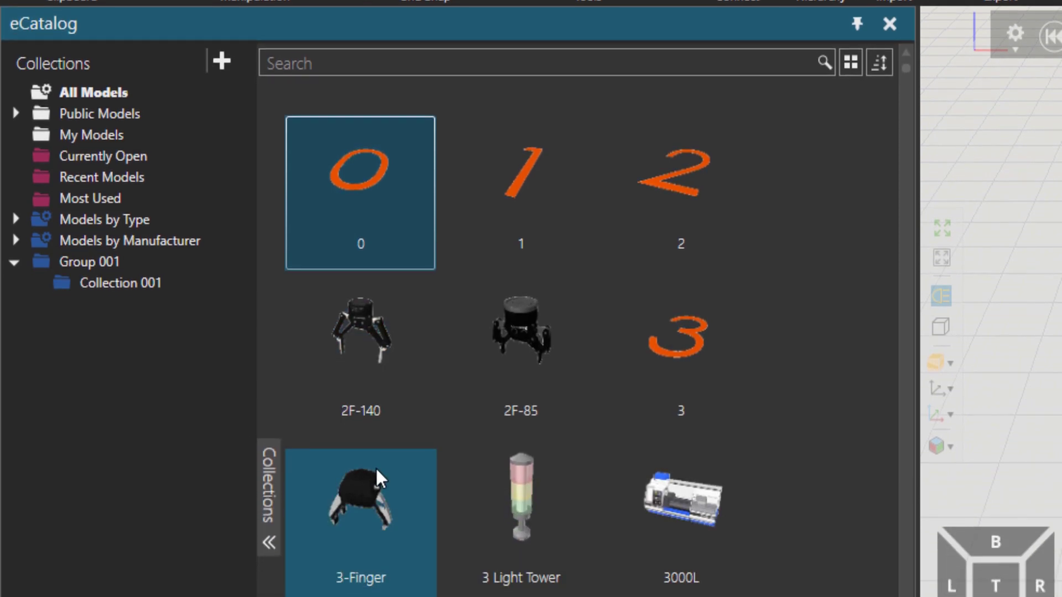
pyautogui.moveTo(376, 478); pyautogui.dragTo(124, 287)
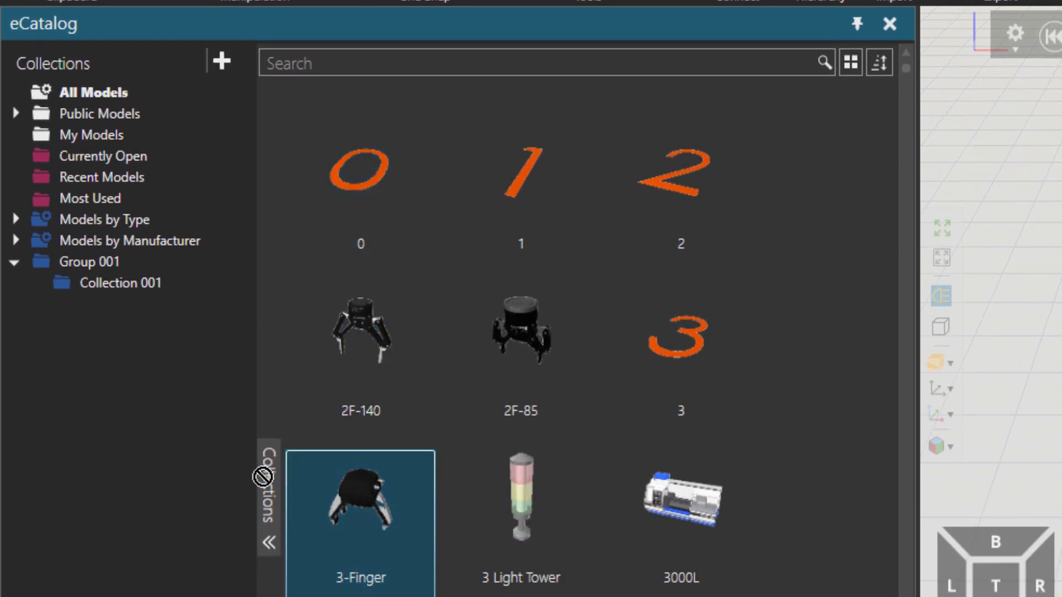
pyautogui.moveTo(498, 498); pyautogui.dragTo(133, 297)
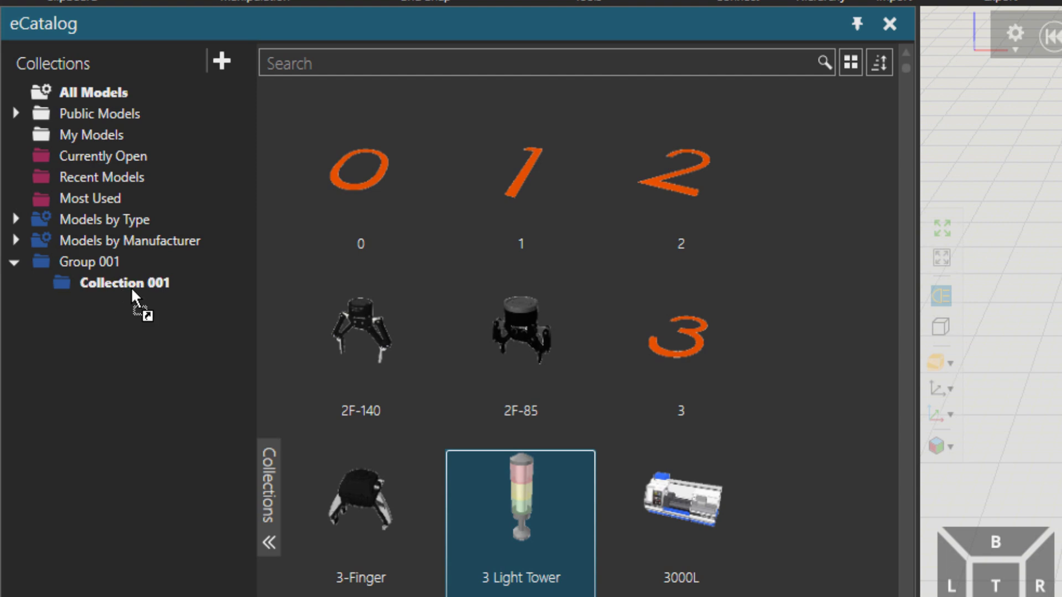
pyautogui.click(87, 261)
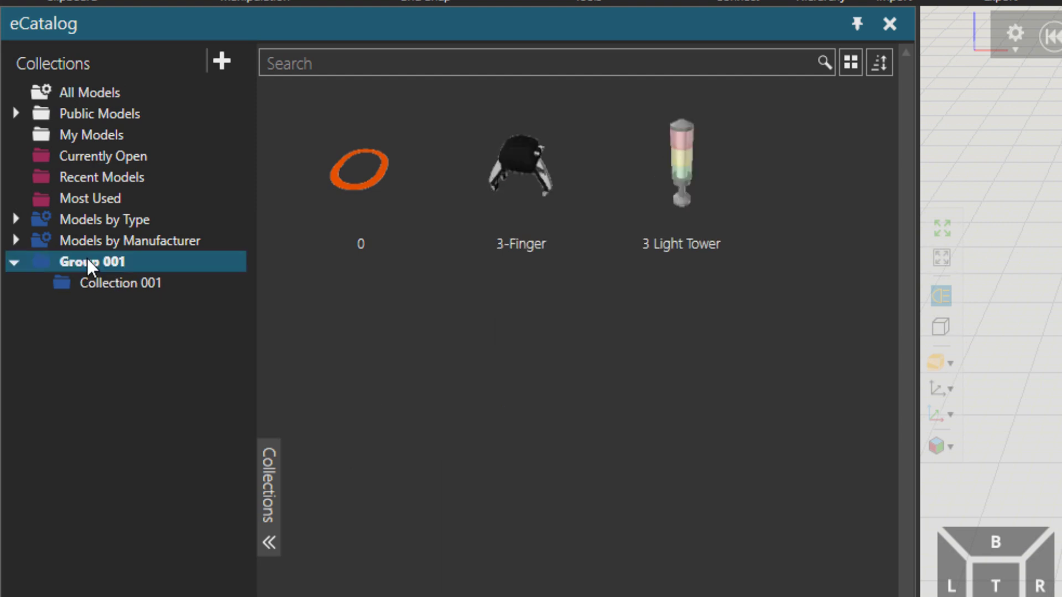
pyautogui.click(117, 285)
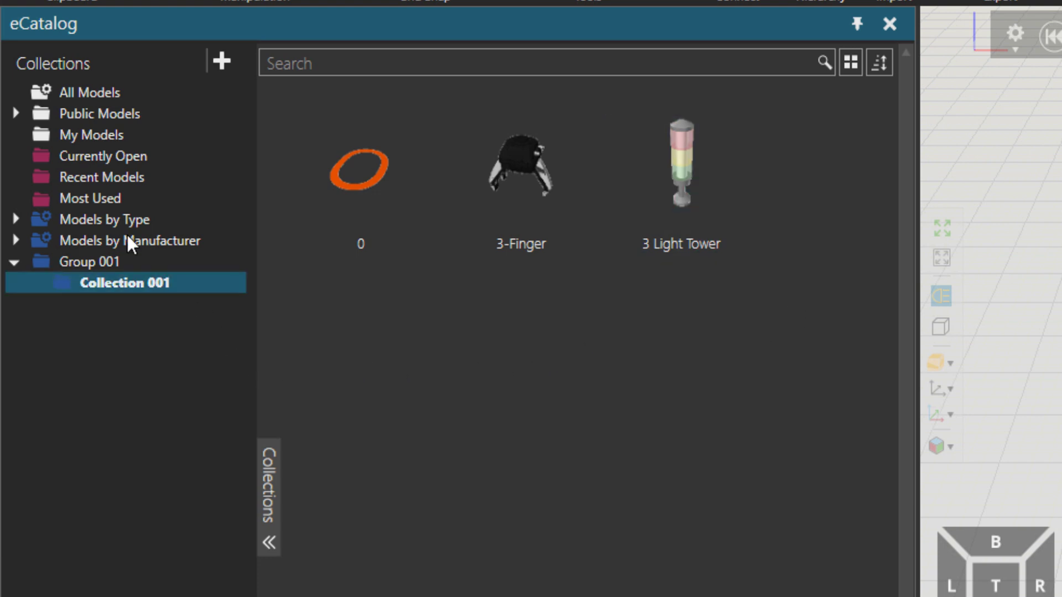
# Return to All Models and begin a new smart collection, Smart Collection 001
pyautogui.click(82, 93)
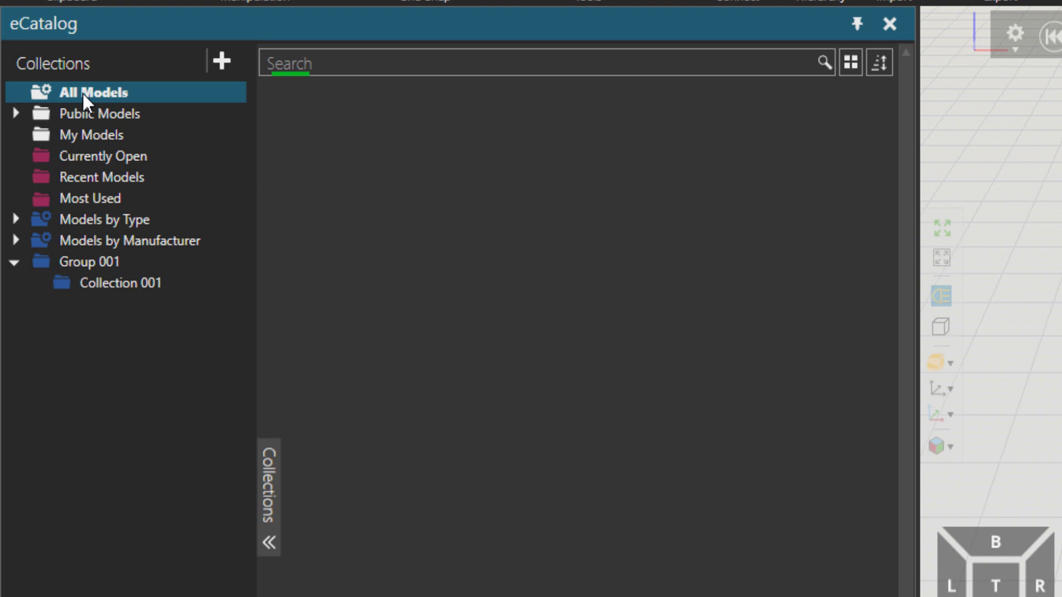
pyautogui.click(222, 61)
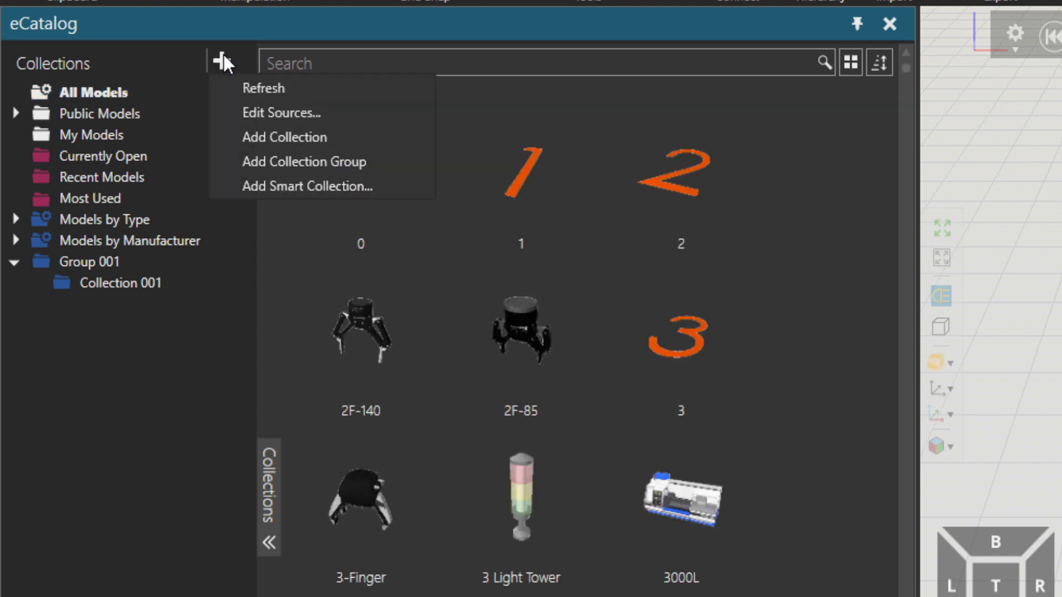
pyautogui.click(341, 184)
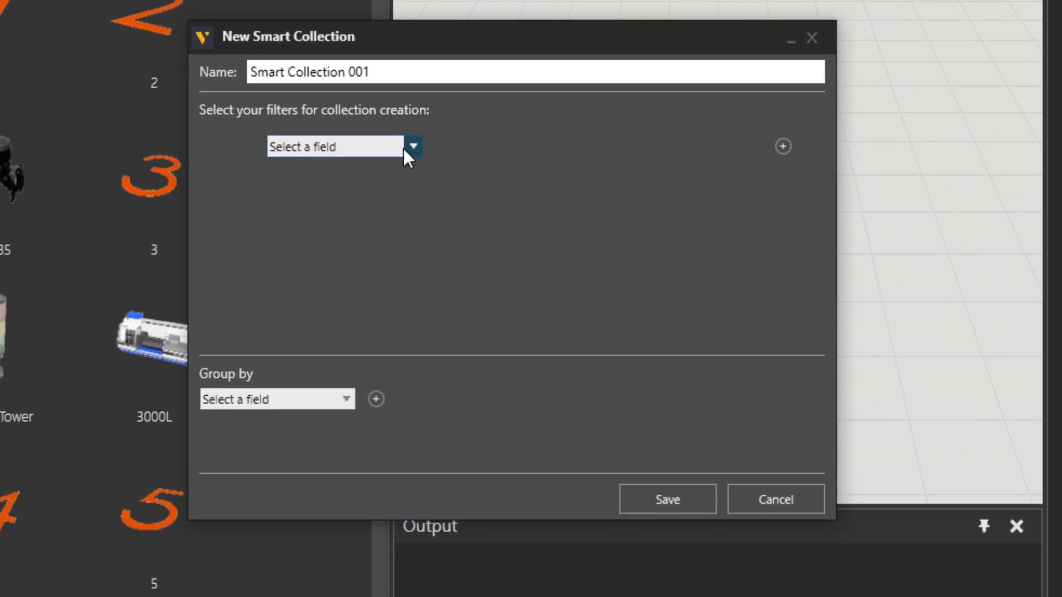
# Set the first smart-collection filter to Collection Is All Models
pyautogui.click(404, 148)
pyautogui.click(339, 174)
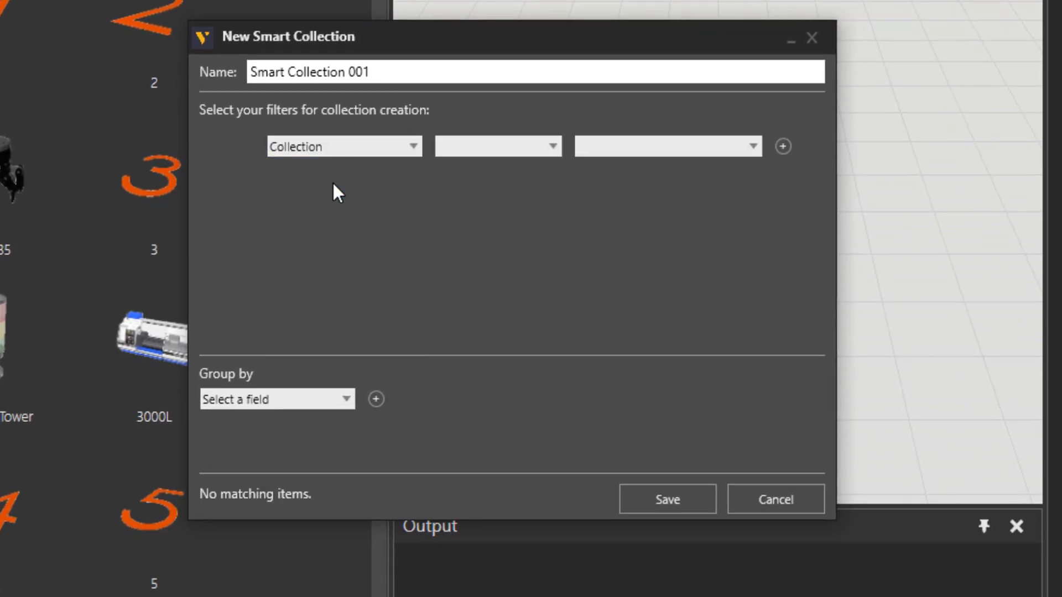
pyautogui.click(504, 149)
pyautogui.click(482, 172)
pyautogui.click(614, 149)
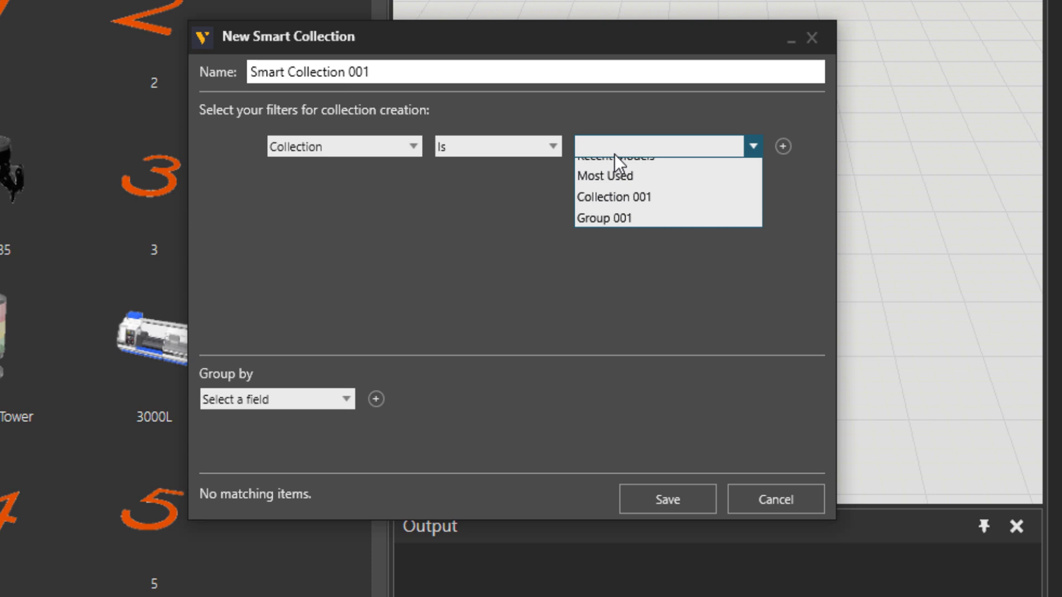
pyautogui.click(618, 169)
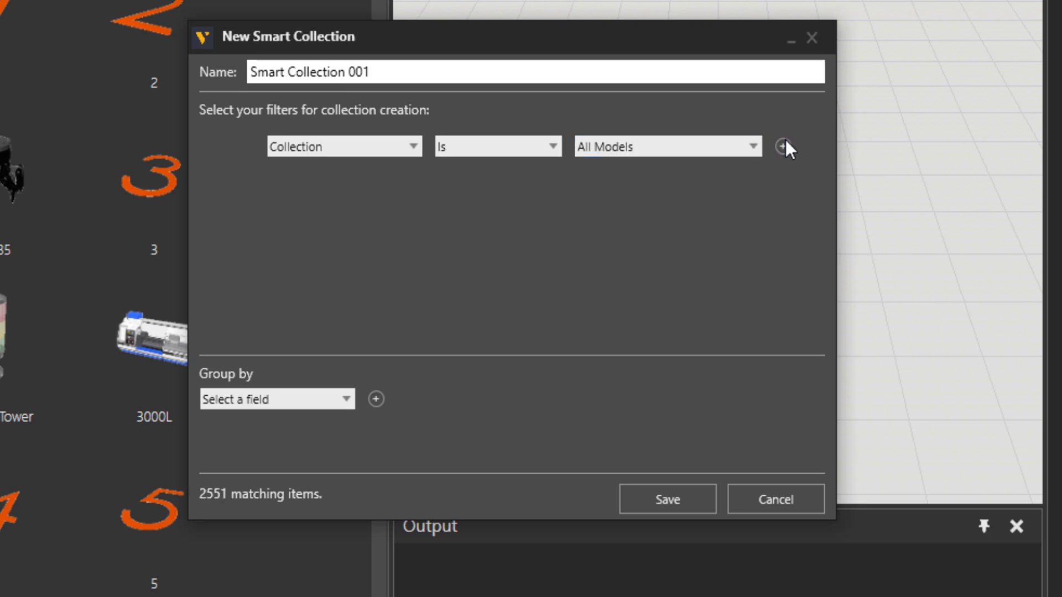
# Add a second condition set to Type Is Conveyors
pyautogui.click(783, 147)
pyautogui.click(343, 184)
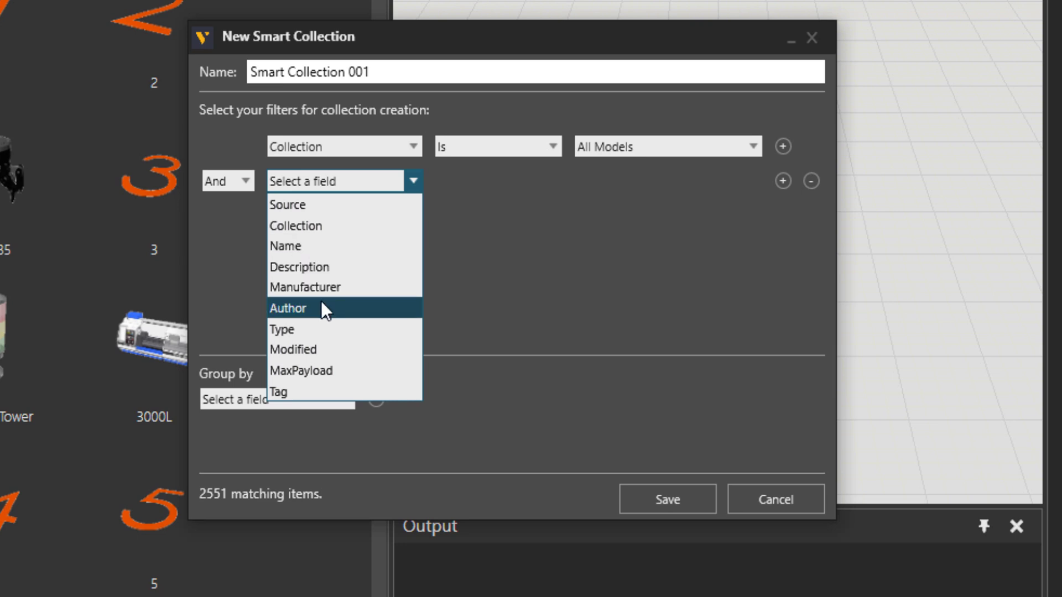
pyautogui.click(321, 288)
pyautogui.click(551, 181)
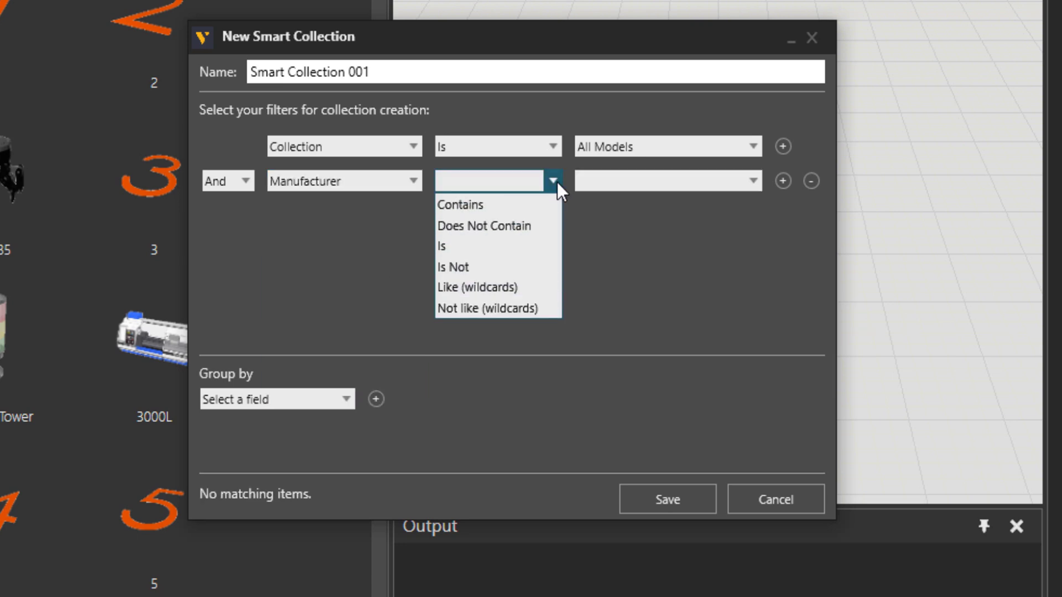
pyautogui.click(475, 246)
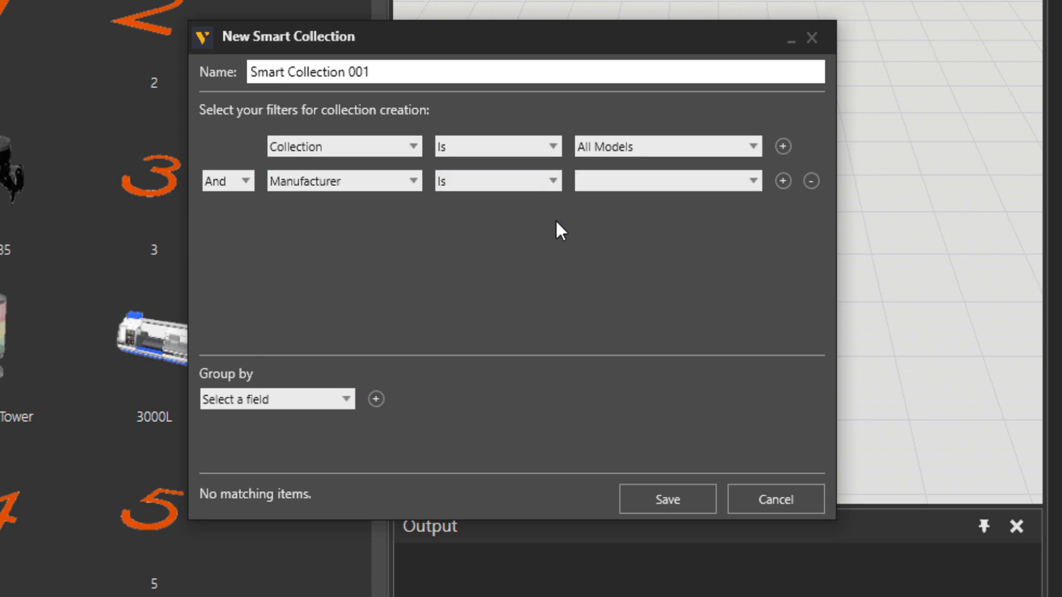
pyautogui.click(751, 182)
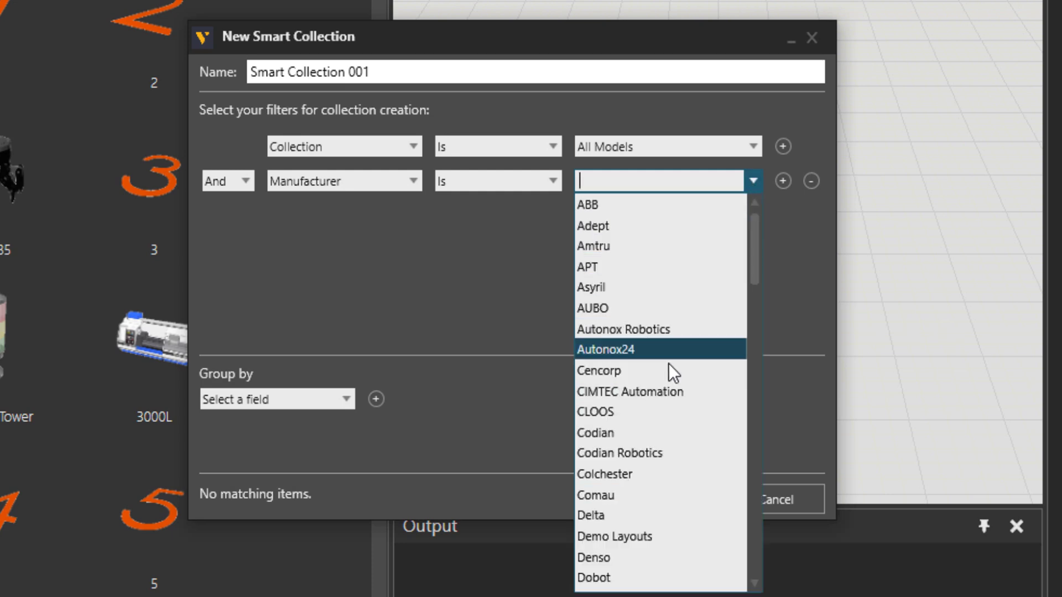
pyautogui.scroll(-3, 666, 435)
pyautogui.scroll(-3, 666, 436)
pyautogui.scroll(-3, 666, 435)
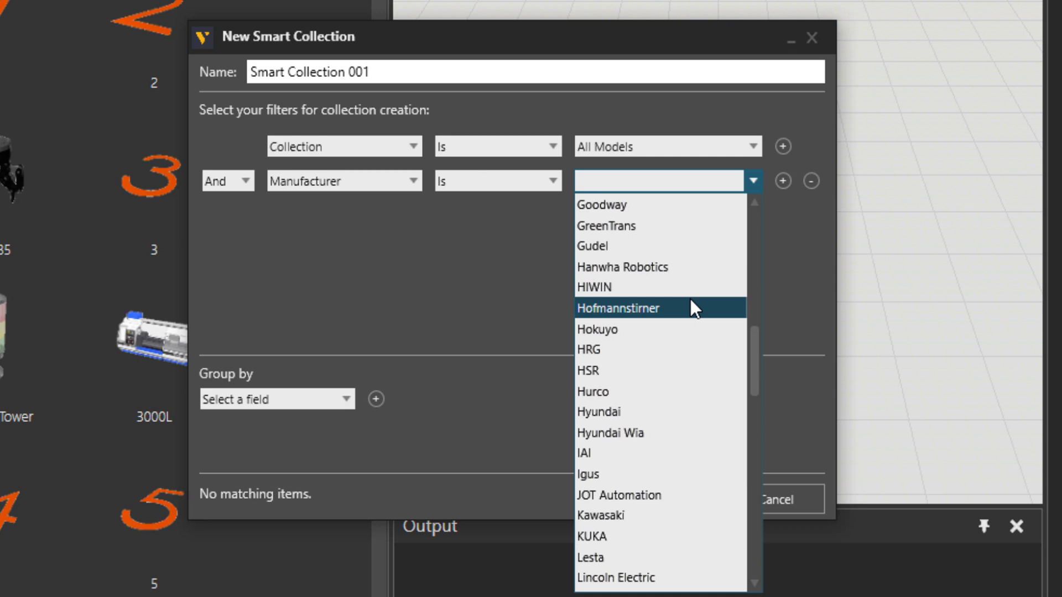
pyautogui.scroll(-6, 664, 435)
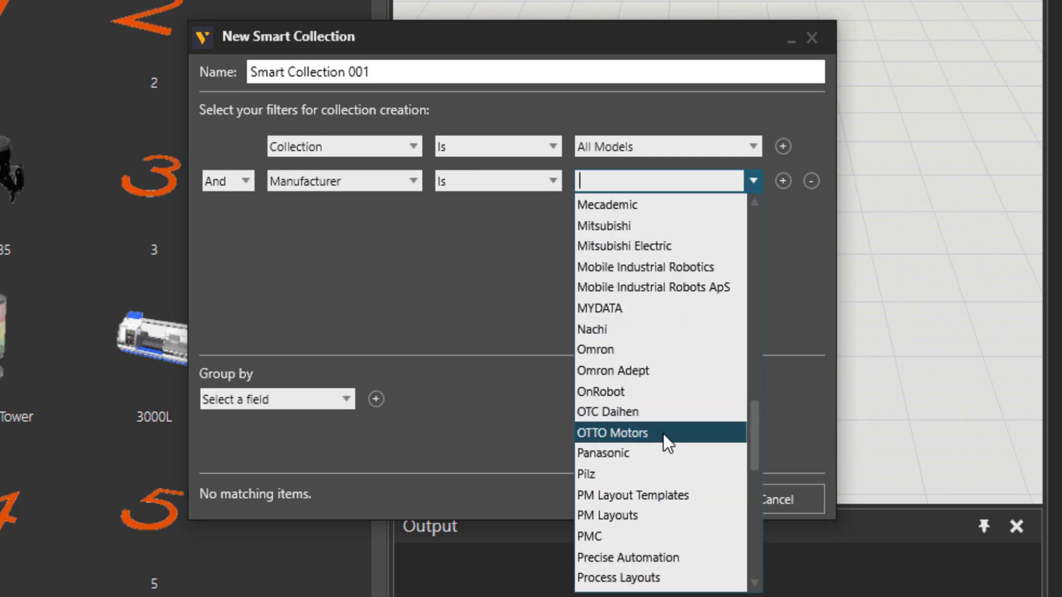
pyautogui.click(414, 184)
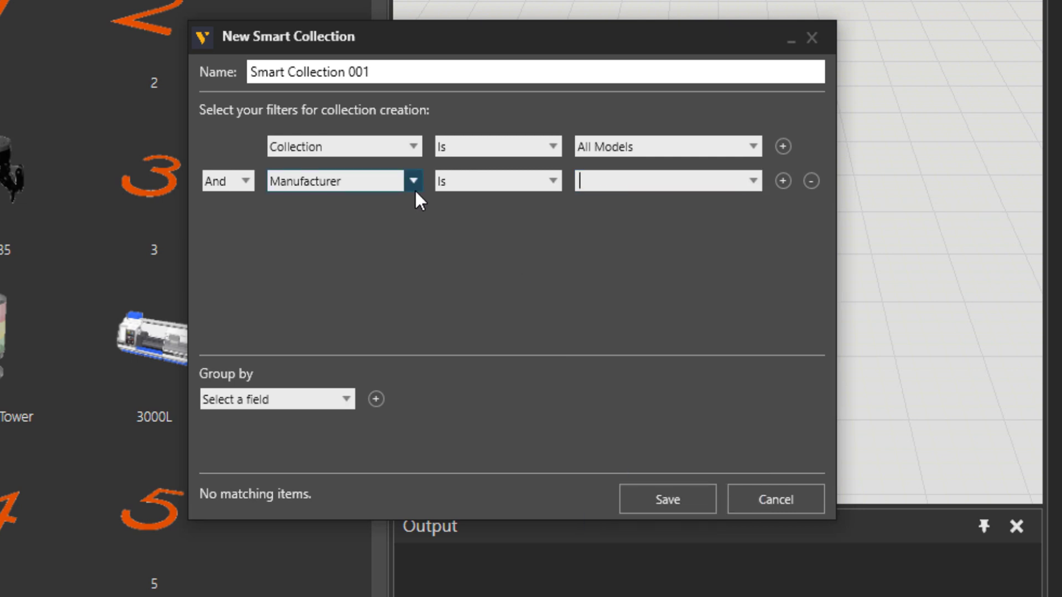
pyautogui.click(333, 324)
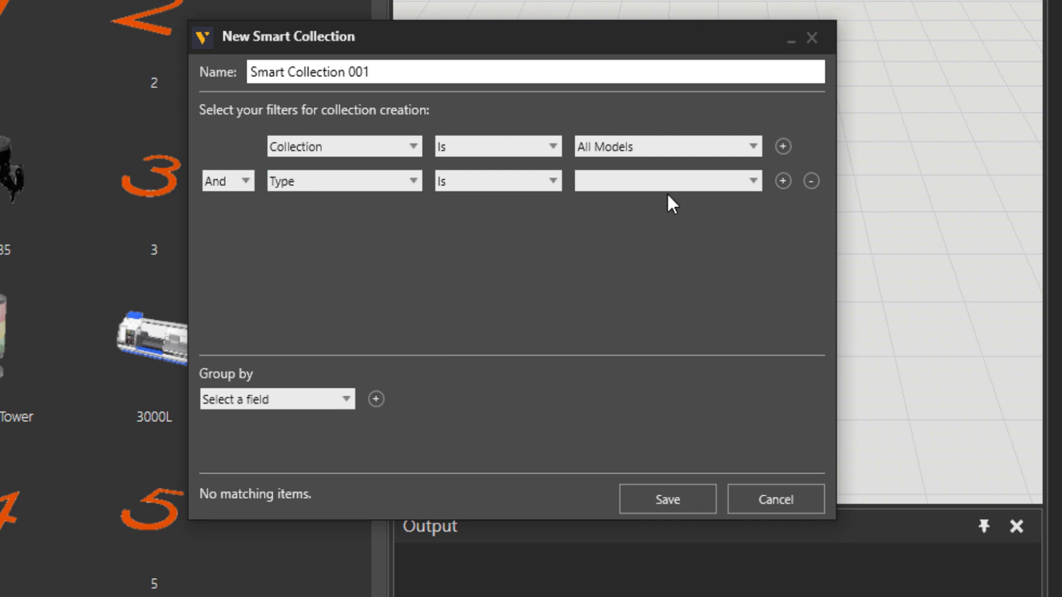
pyautogui.click(754, 182)
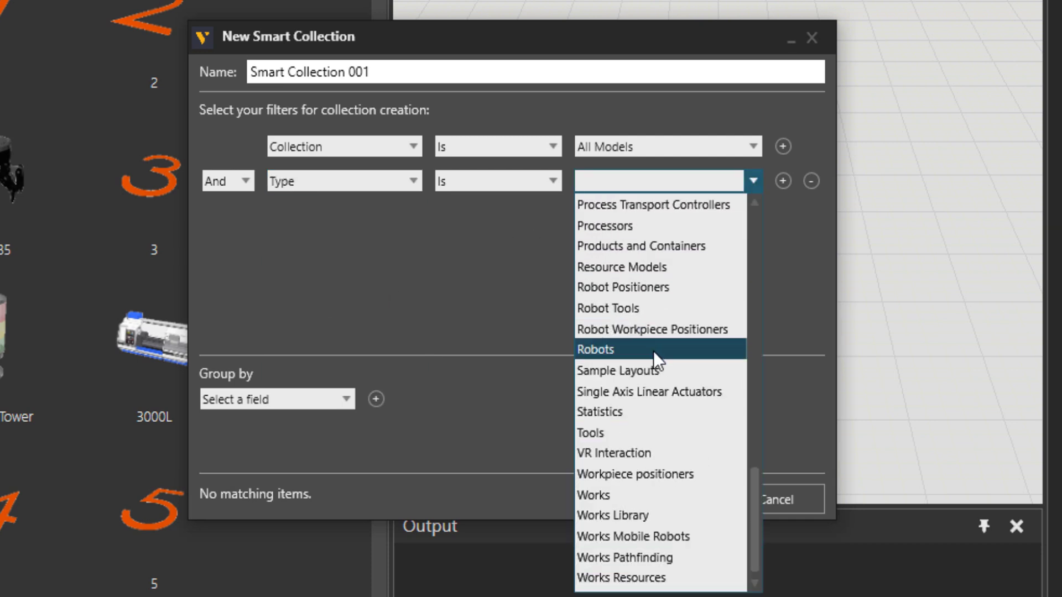
pyautogui.write('Characters')
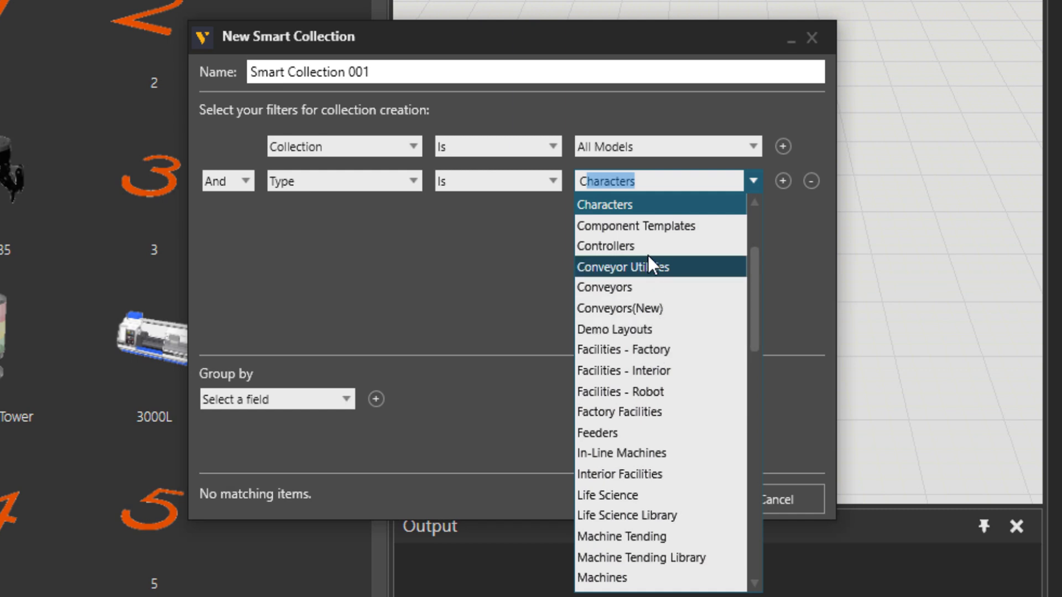
pyautogui.click(652, 290)
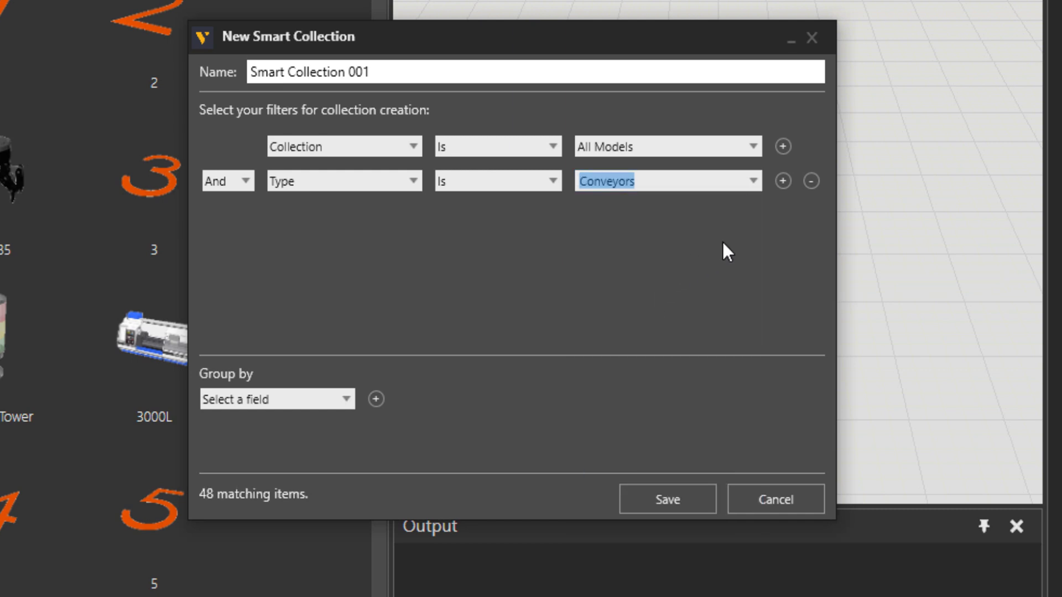
# Add an empty third Manufacturer Is condition and group results by Name
pyautogui.click(784, 182)
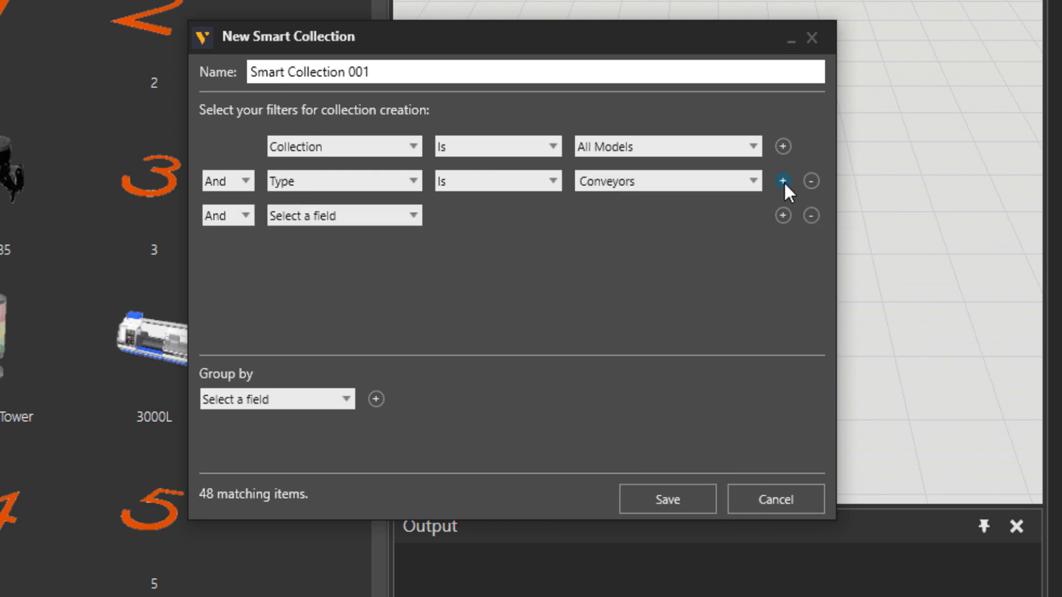
pyautogui.click(346, 221)
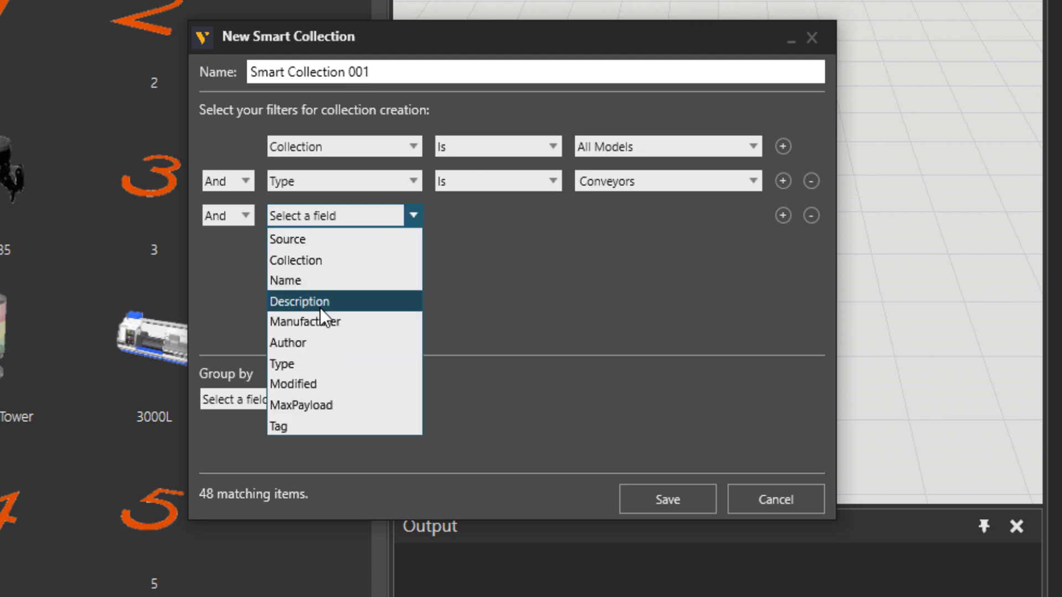
pyautogui.click(320, 324)
pyautogui.click(550, 218)
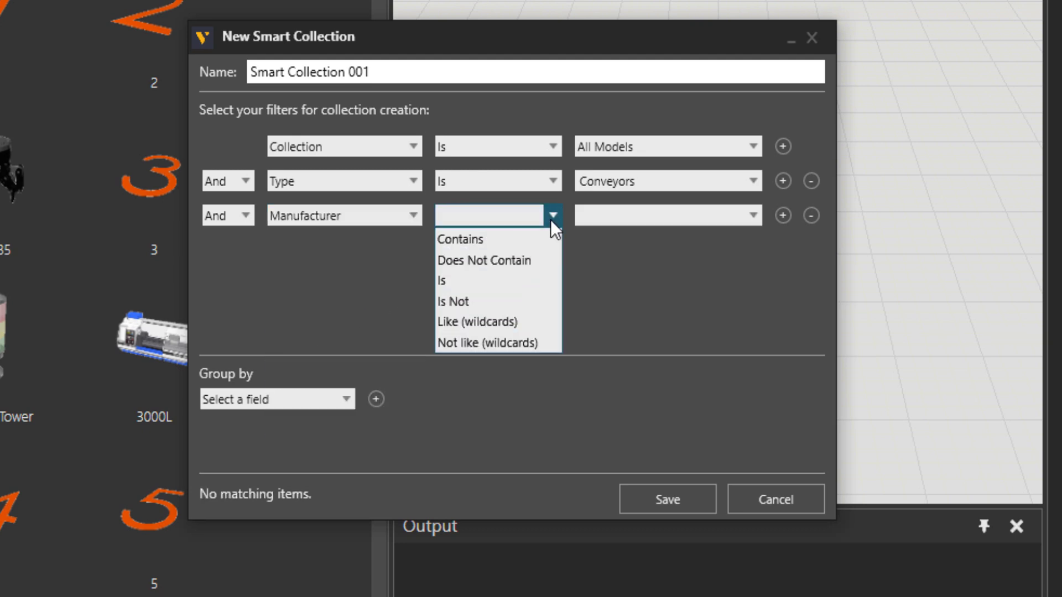
pyautogui.click(485, 273)
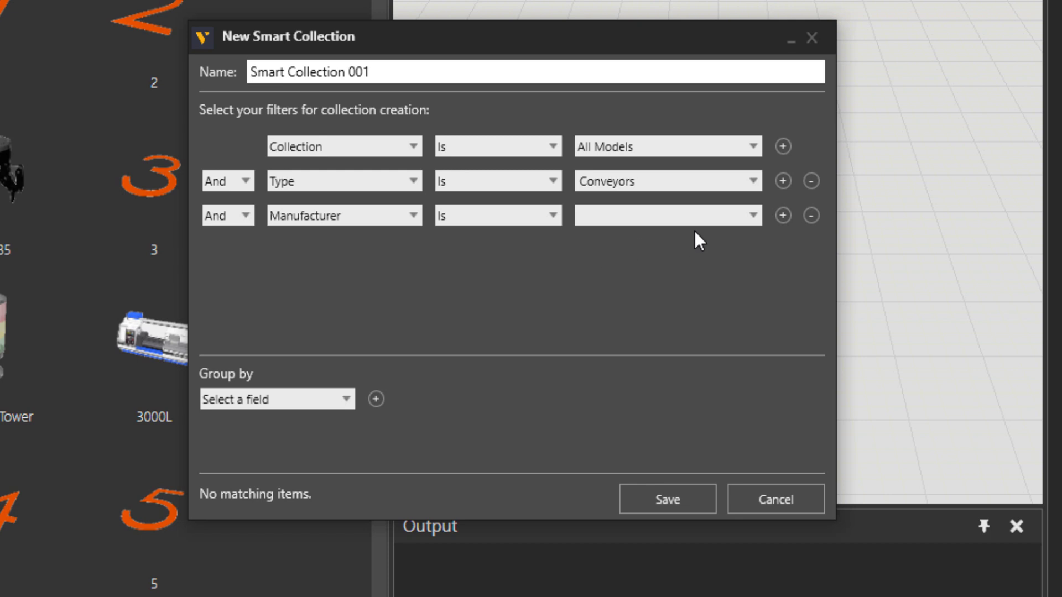
pyautogui.click(751, 216)
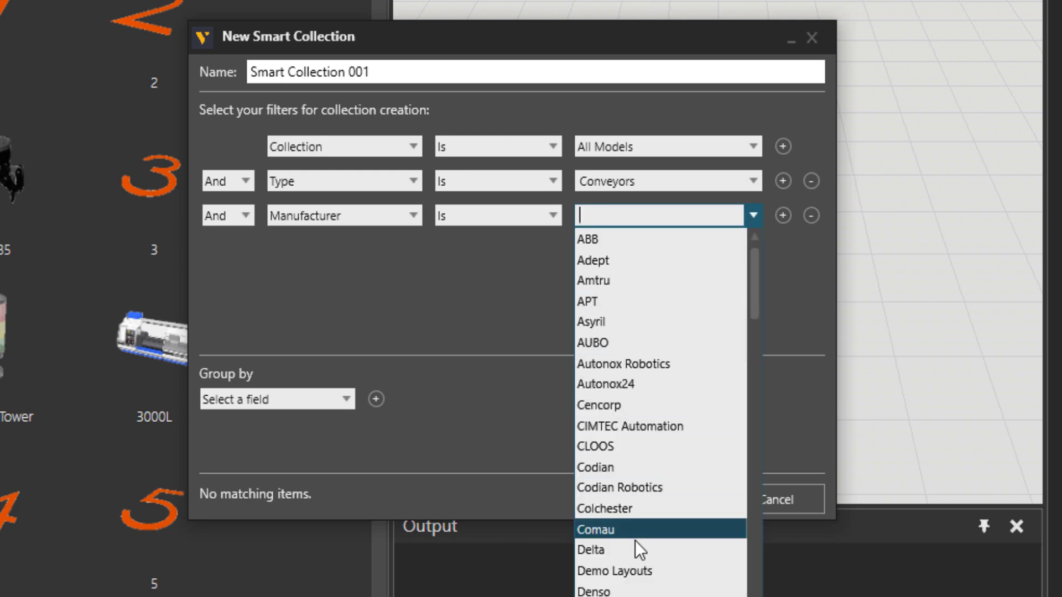
pyautogui.click(472, 303)
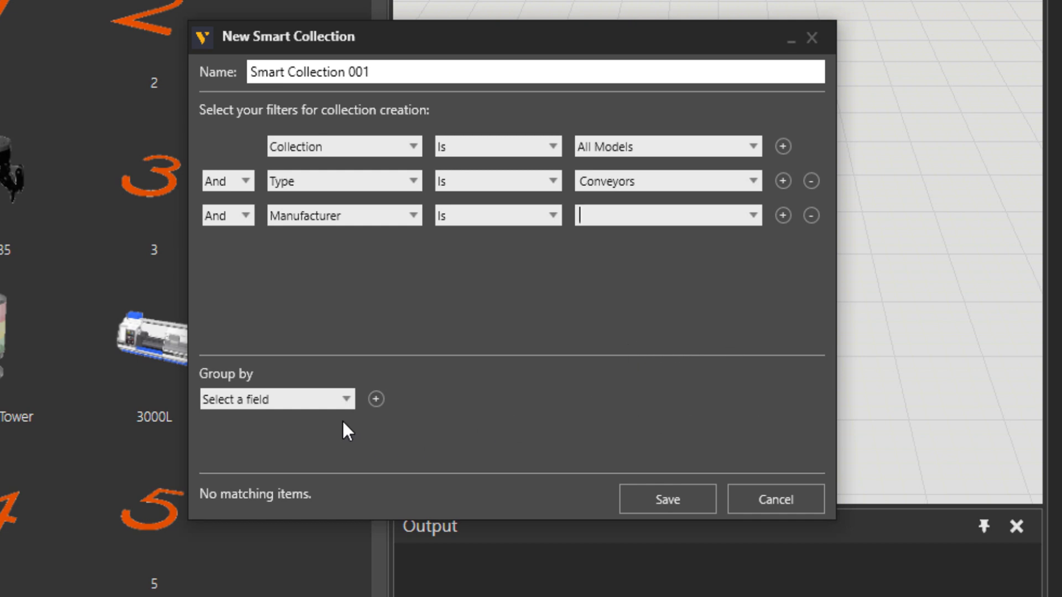
pyautogui.click(346, 401)
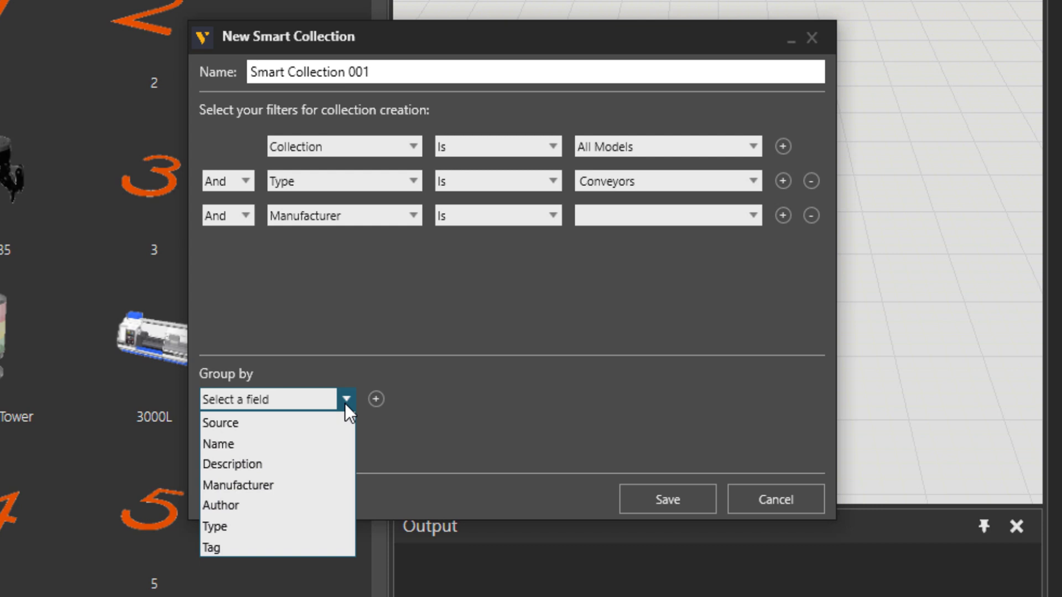
pyautogui.click(324, 445)
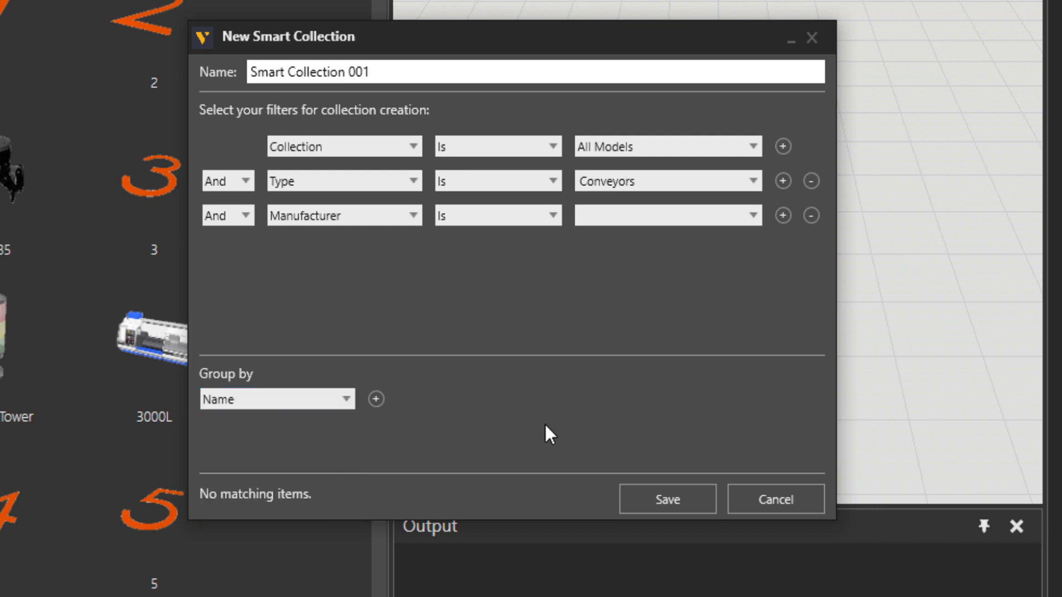
# Cancel the smart collection and switch the eCatalog view to Small Icons
pyautogui.click(765, 494)
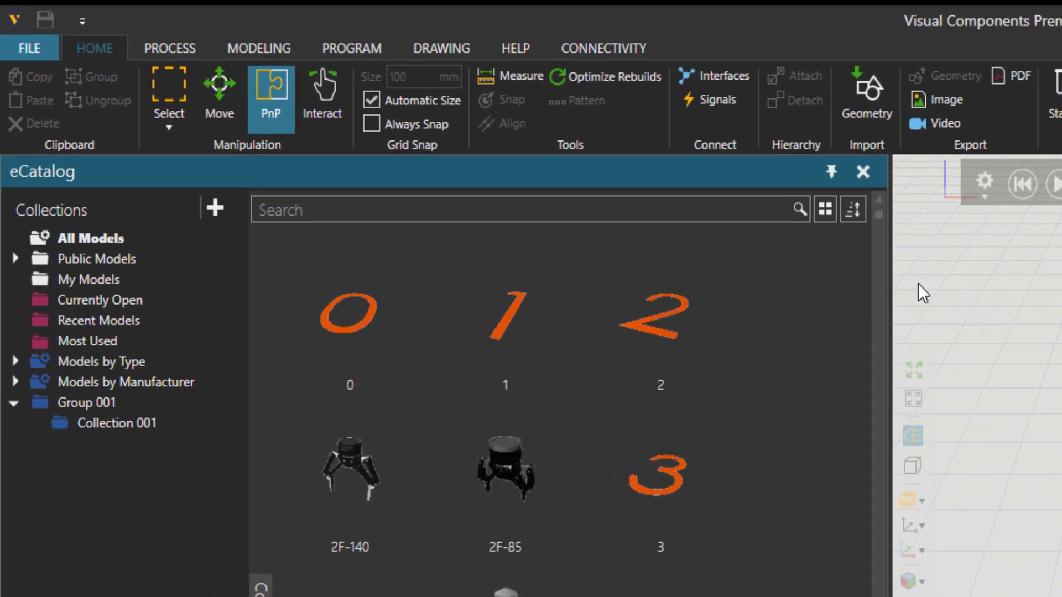
pyautogui.click(859, 211)
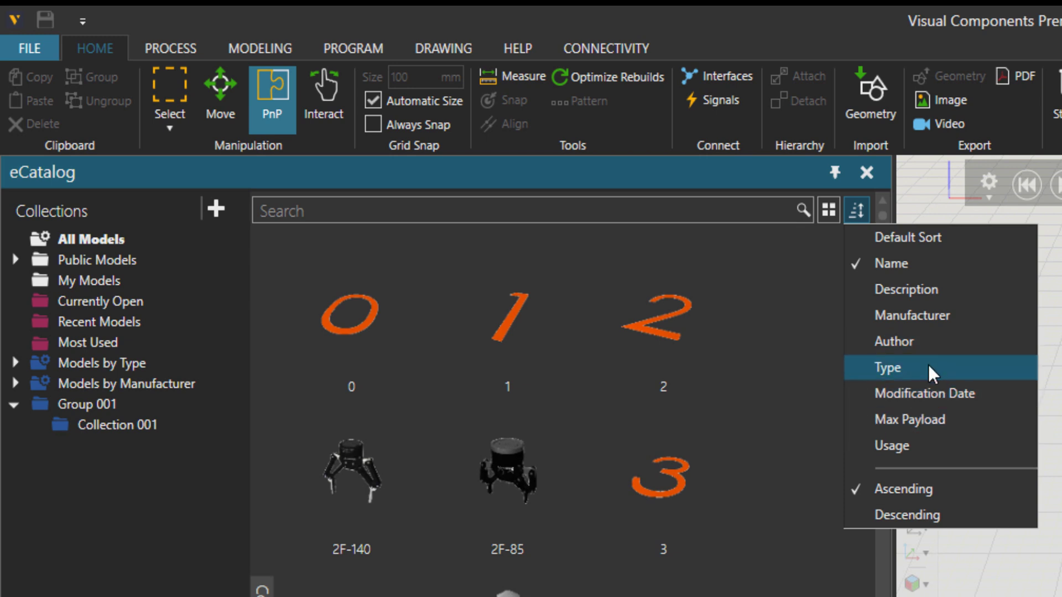
pyautogui.click(828, 211)
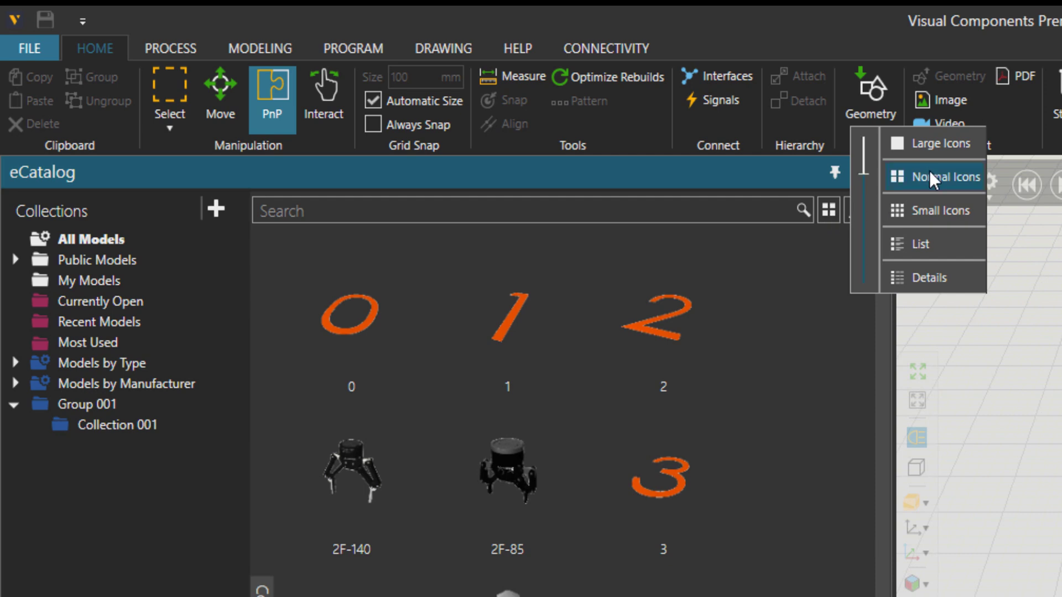
pyautogui.click(921, 212)
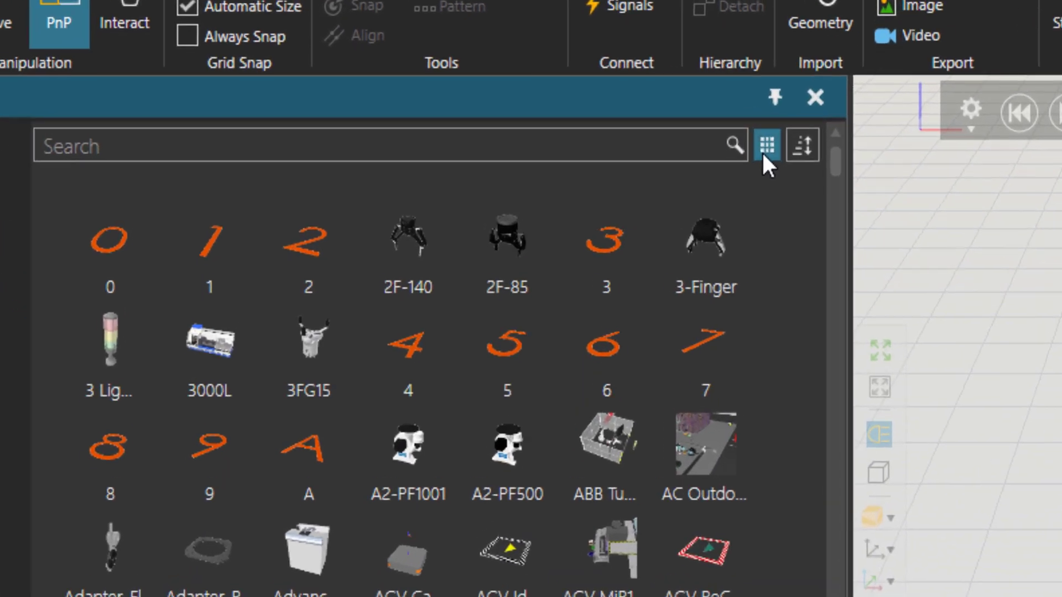
# Switch the eCatalog to Details view and widen the panel over the 3D view
pyautogui.click(554, 140)
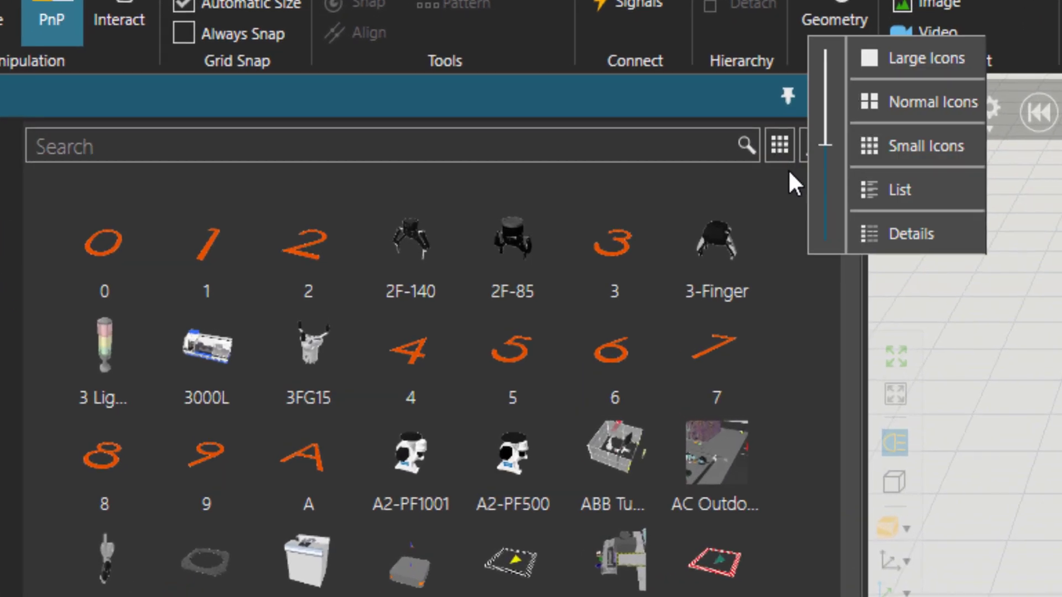
pyautogui.click(901, 235)
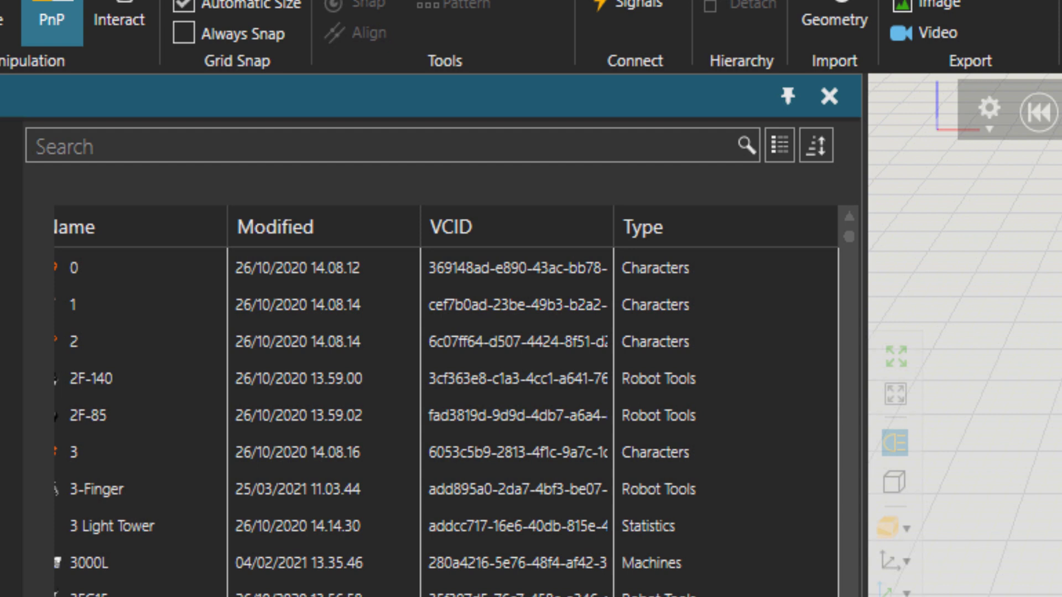
pyautogui.moveTo(863, 332); pyautogui.dragTo(1058, 332)
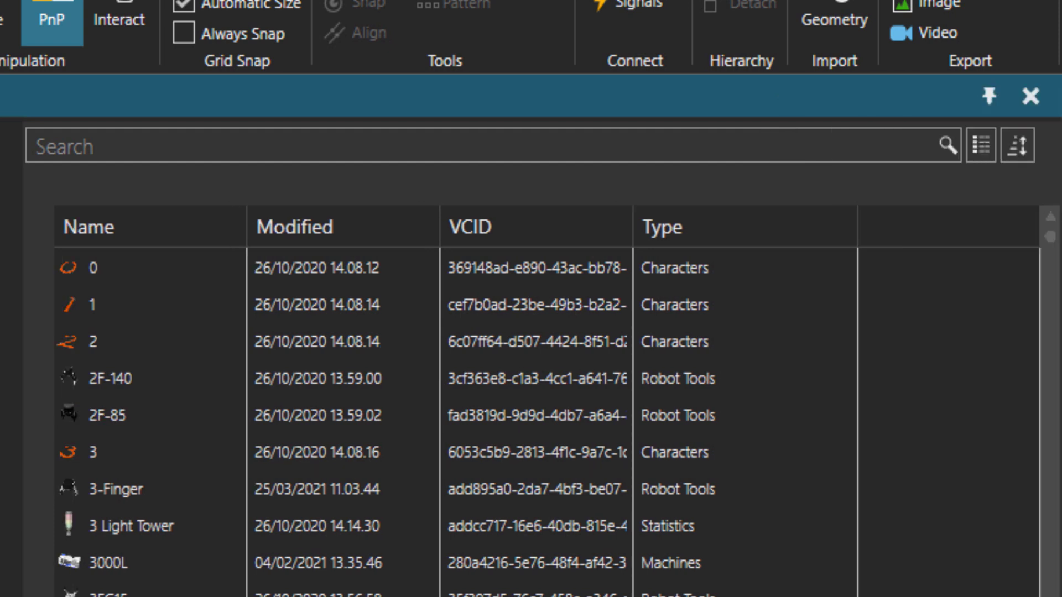
pyautogui.click(355, 341)
# Add Description to the displayed columns through Edit Columns and confirm with OK
pyautogui.rightClick(199, 241)
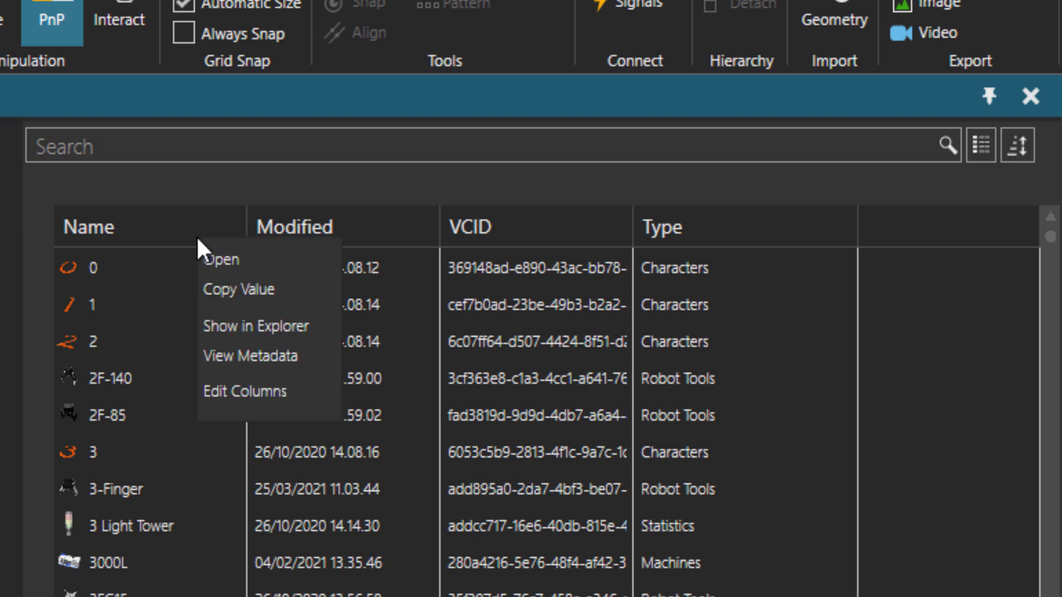
pyautogui.click(232, 391)
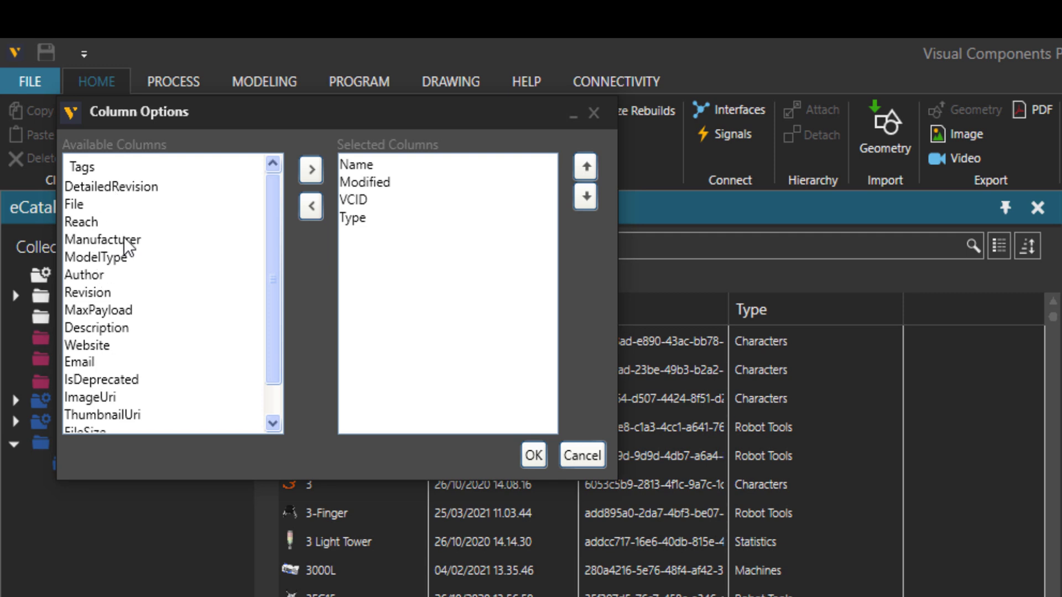
pyautogui.click(114, 328)
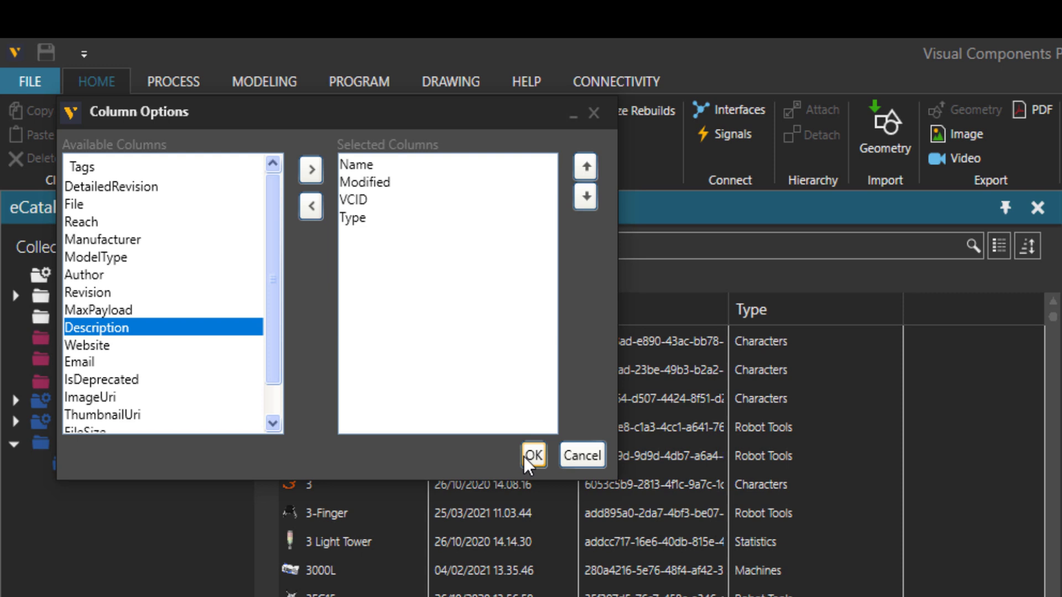
pyautogui.click(311, 169)
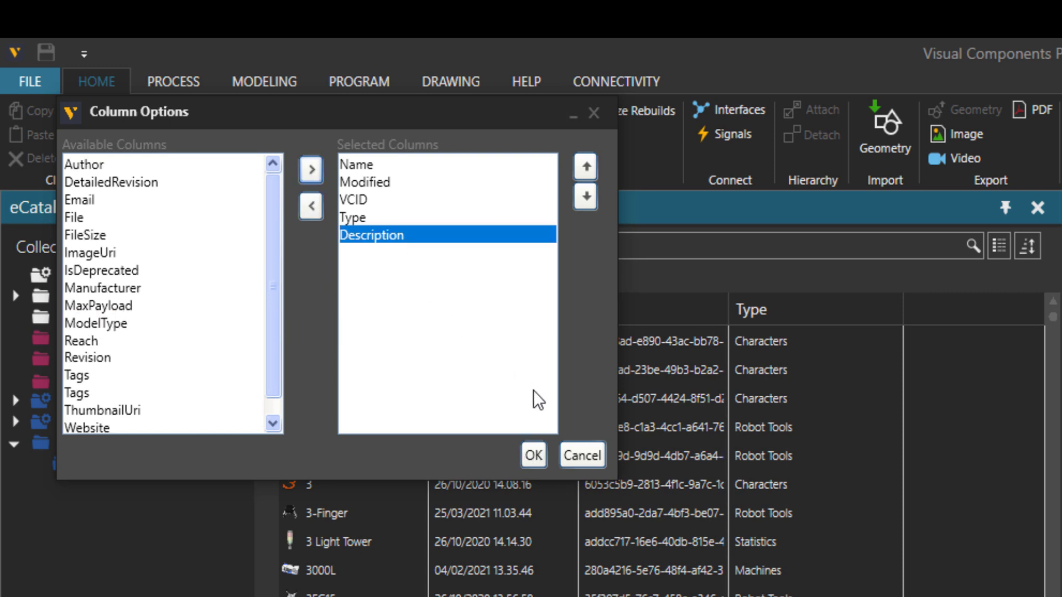
pyautogui.click(535, 455)
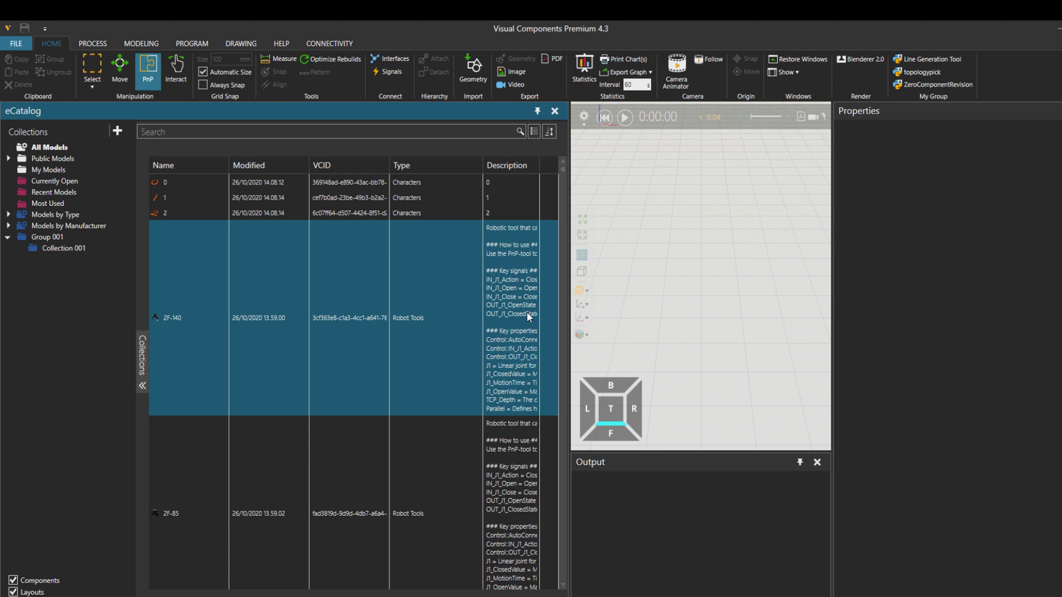
pyautogui.rightClick(501, 309)
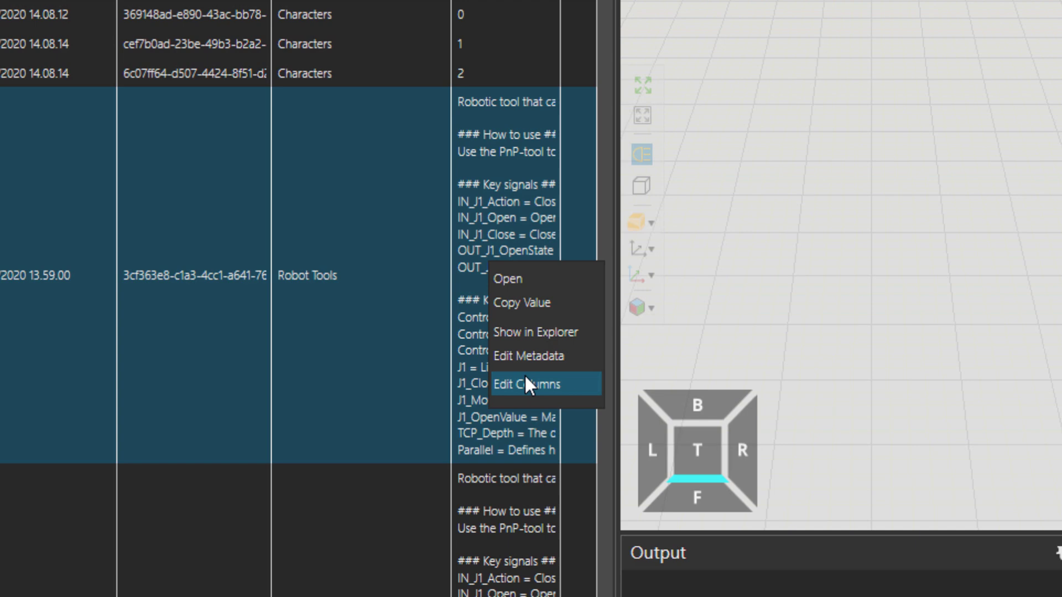
pyautogui.click(532, 356)
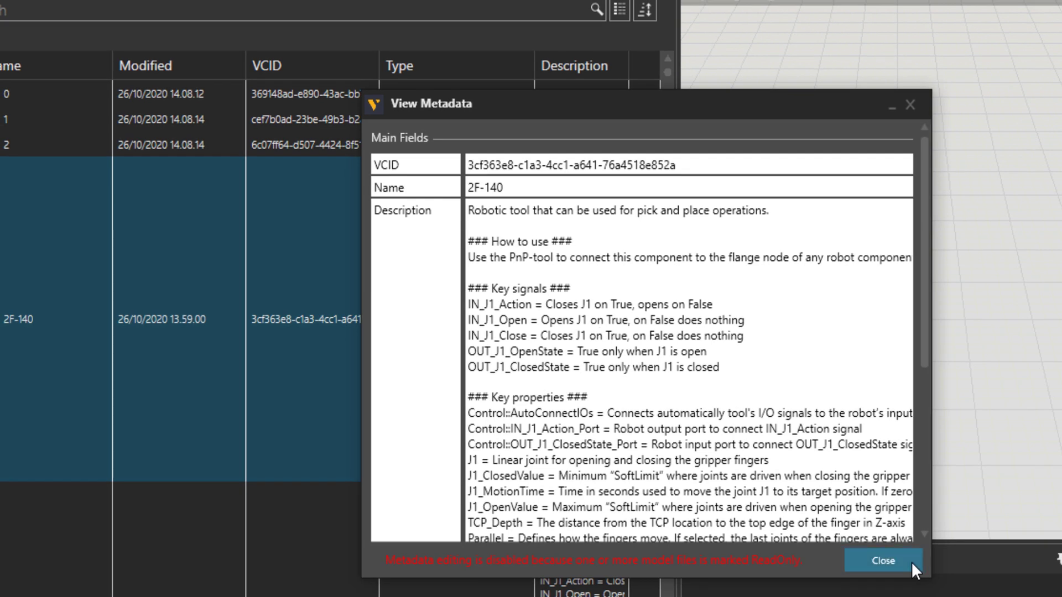
pyautogui.click(875, 558)
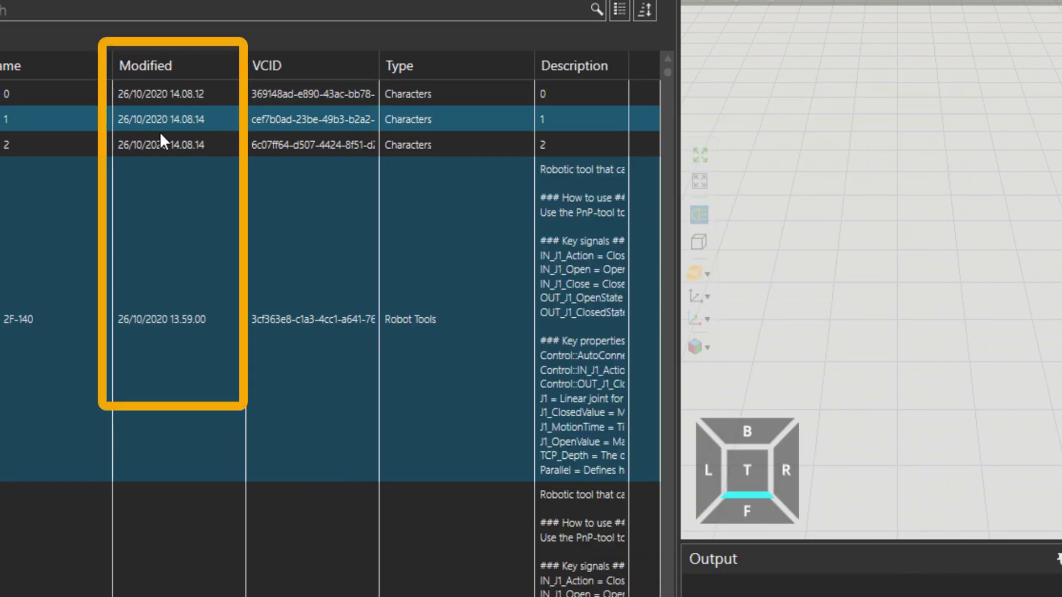
# Sort the table by Modified descending and select Human Transport Controller, the newest item
pyautogui.click(173, 93)
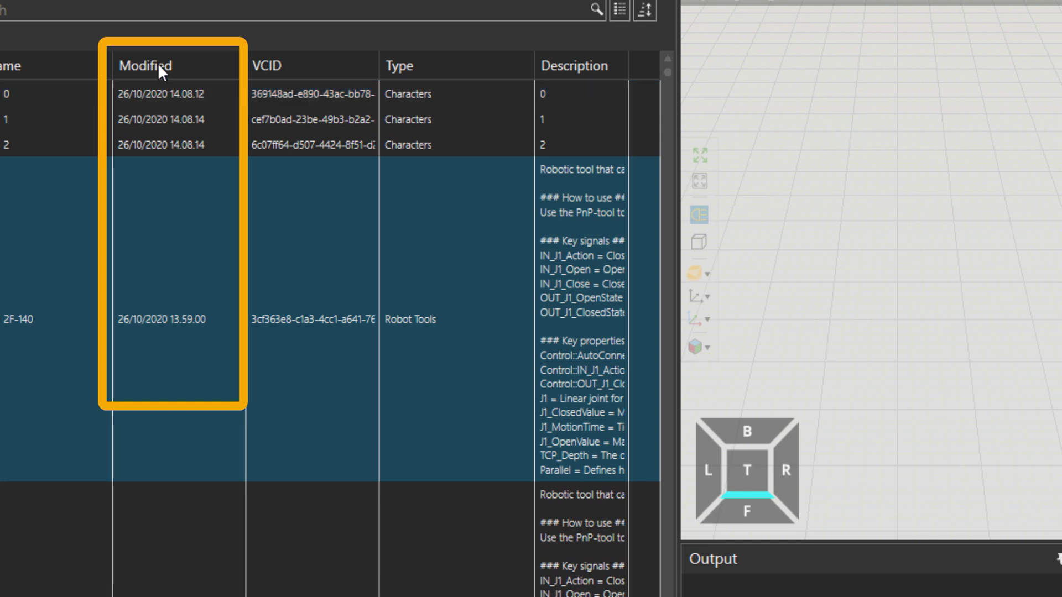
pyautogui.click(205, 69)
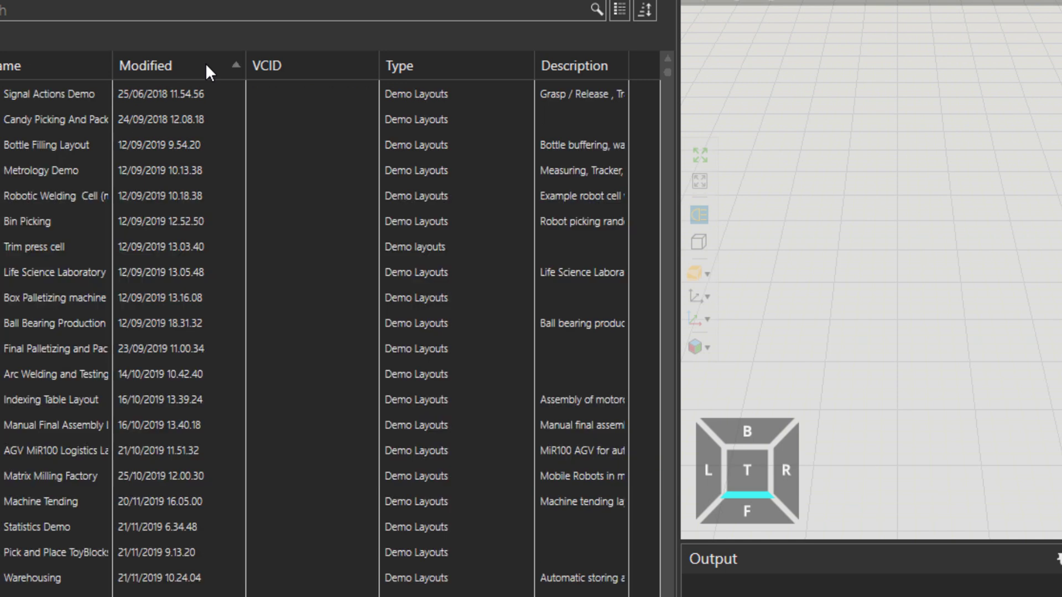
pyautogui.click(193, 63)
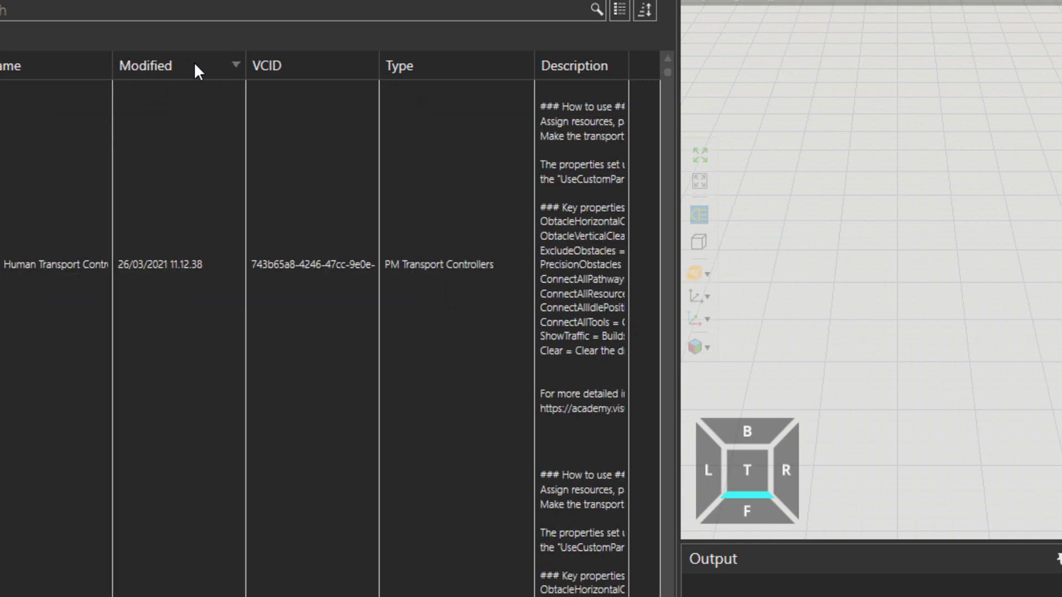
pyautogui.click(152, 210)
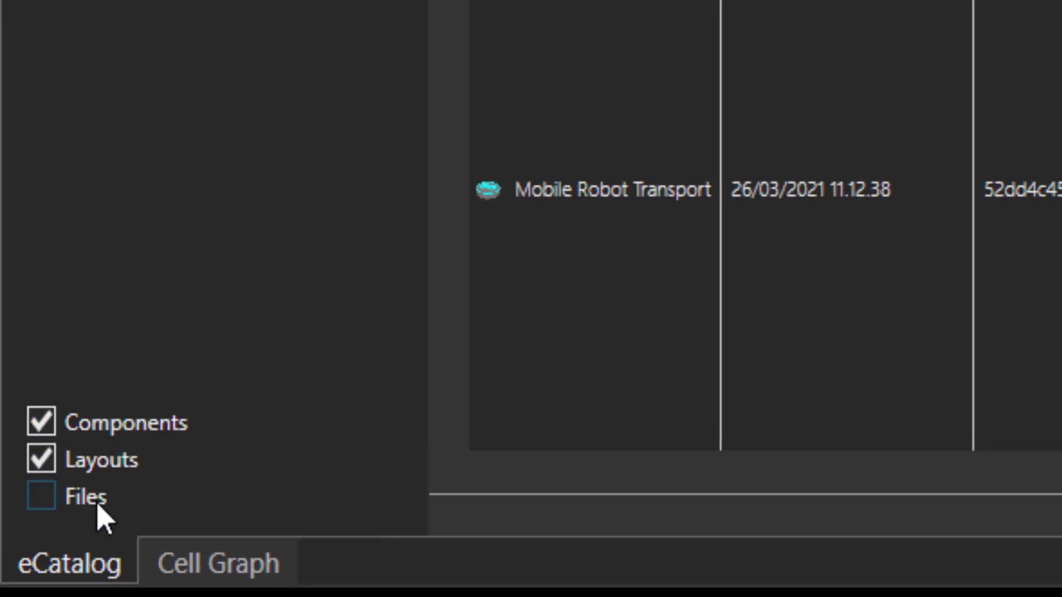
pyautogui.click(41, 499)
pyautogui.click(42, 498)
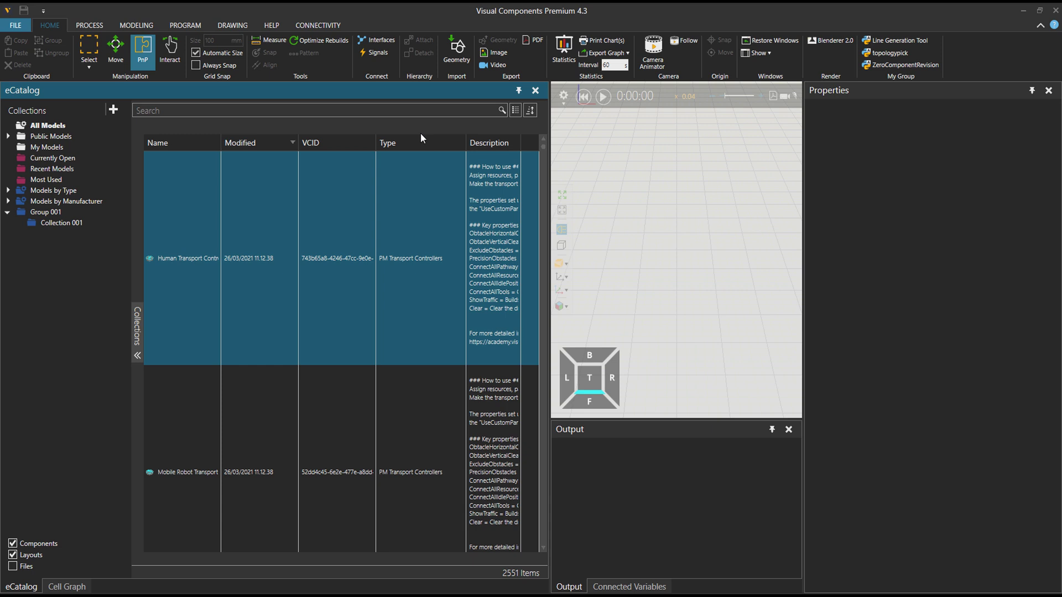
# Switch the eCatalog view mode to Normal Icons, showing the 2551 models as a grid
pyautogui.click(332, 250)
pyautogui.click(516, 110)
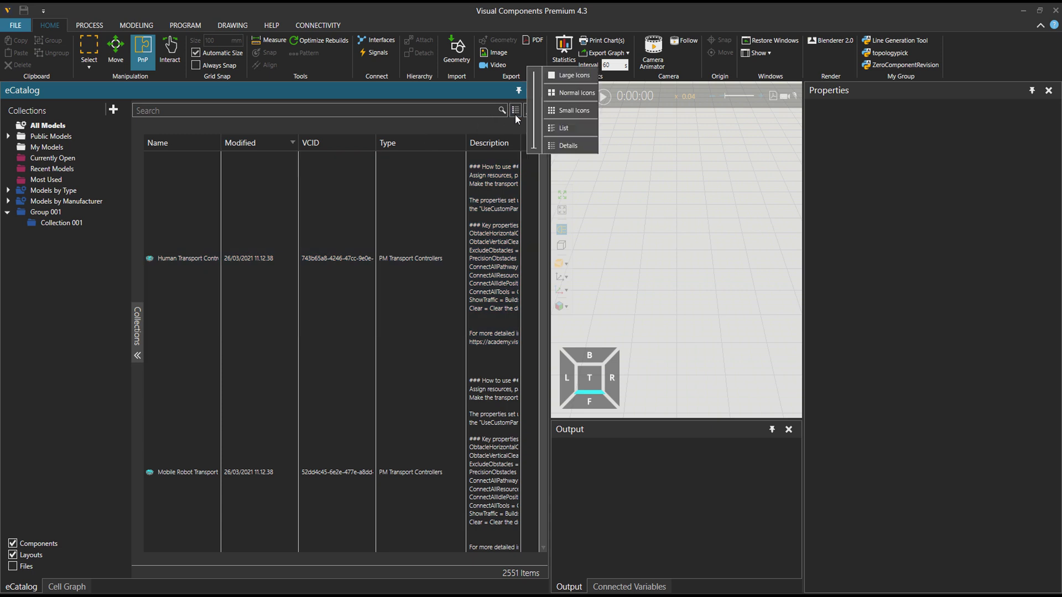
pyautogui.click(571, 93)
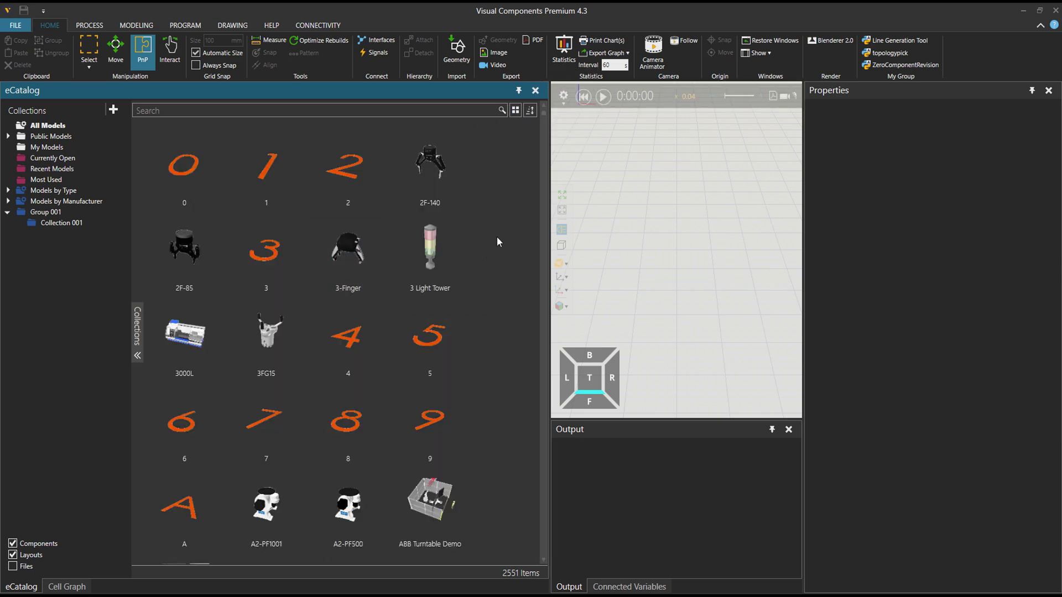